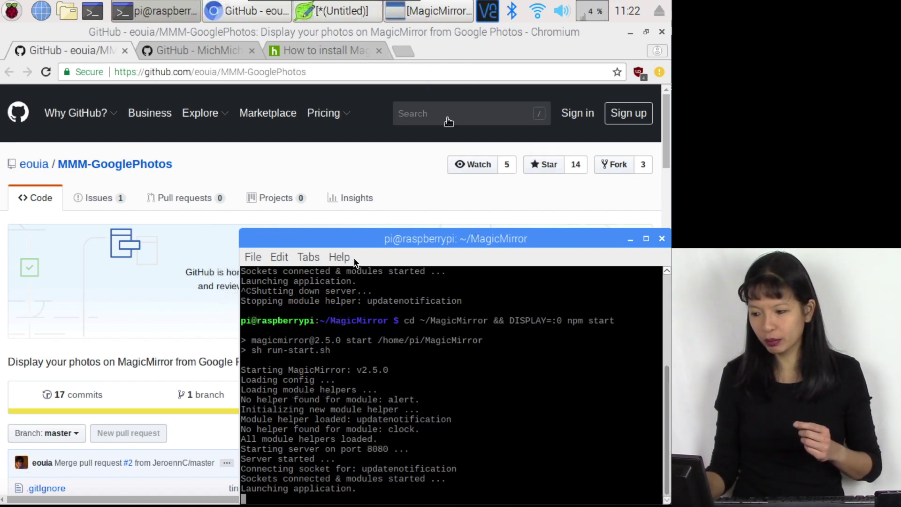
Stop the running MagicMirror server and bring up the Installation section of the MMM-GooglePhotos GitHub page.
{"action": "key", "text": "ctrl+c"}
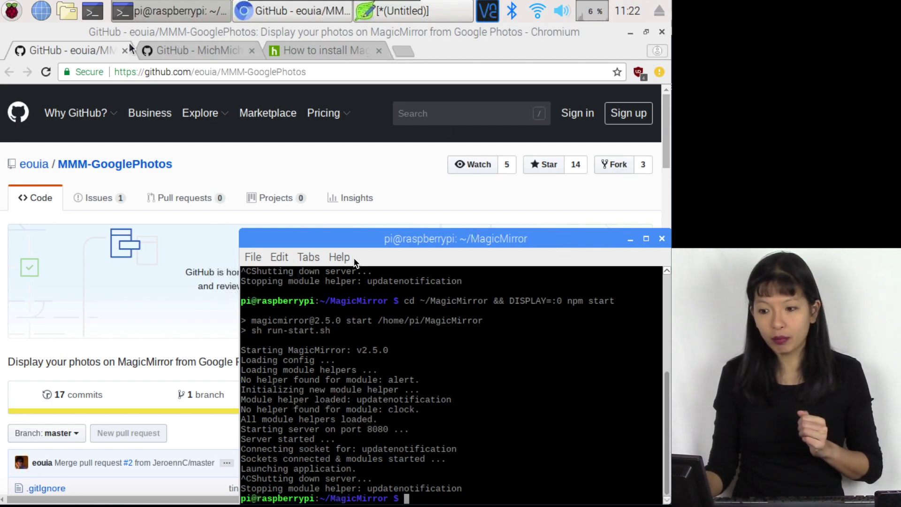
{"action": "mouse_move", "coordinate": [190, 113]}
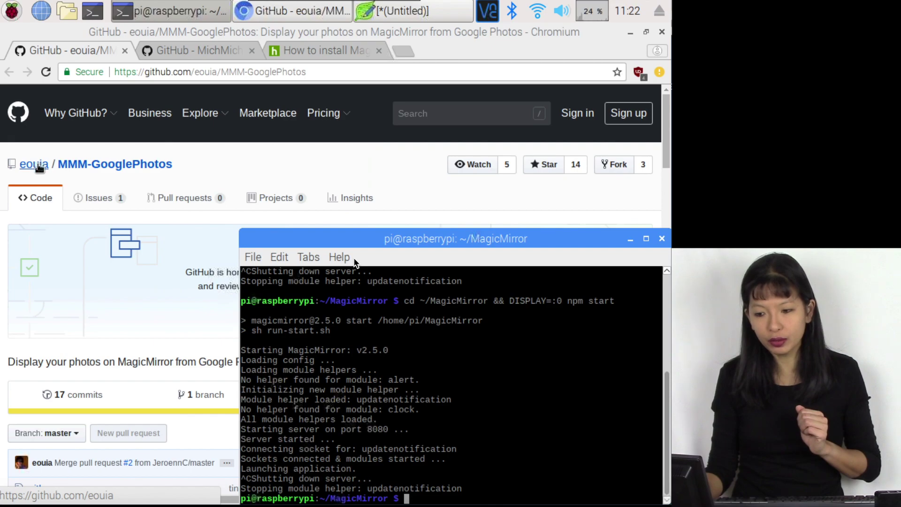
{"action": "mouse_move", "coordinate": [40, 173]}
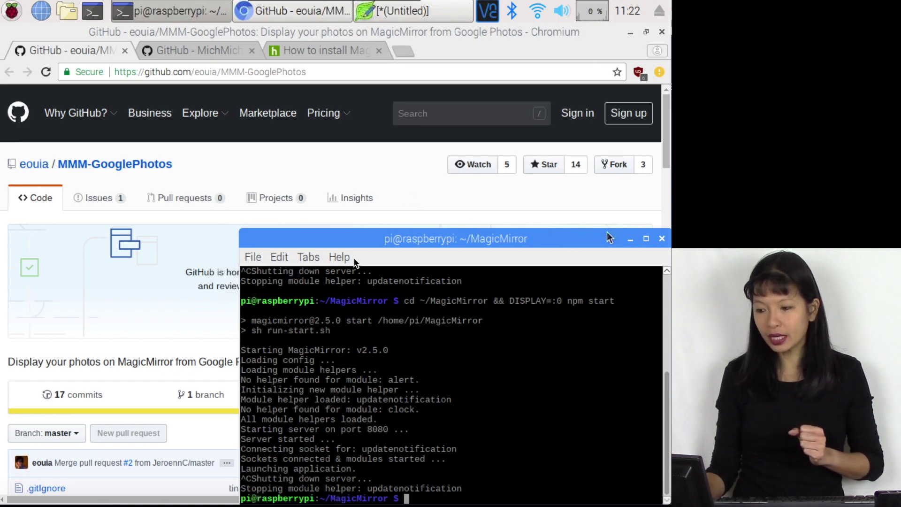
{"action": "left_click", "coordinate": [418, 180]}
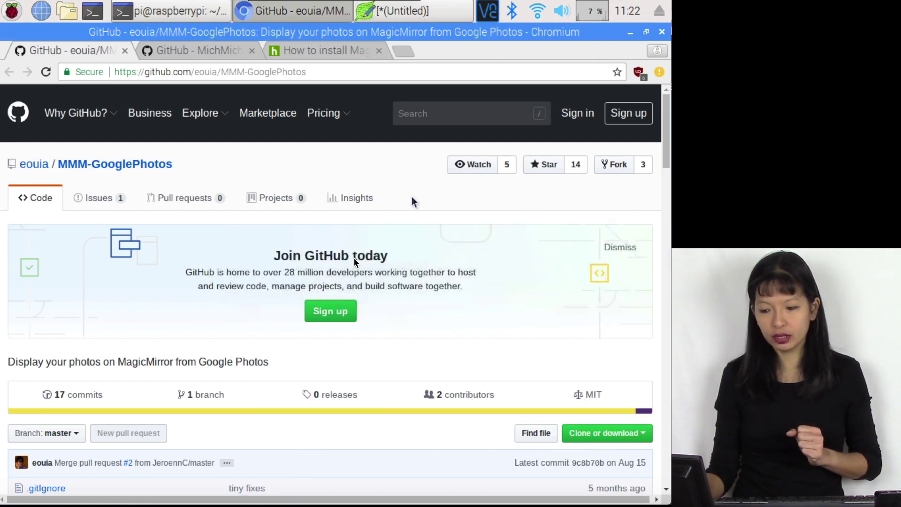
{"action": "scroll", "coordinate": [413, 200], "scroll_direction": "down", "scroll_amount": 3}
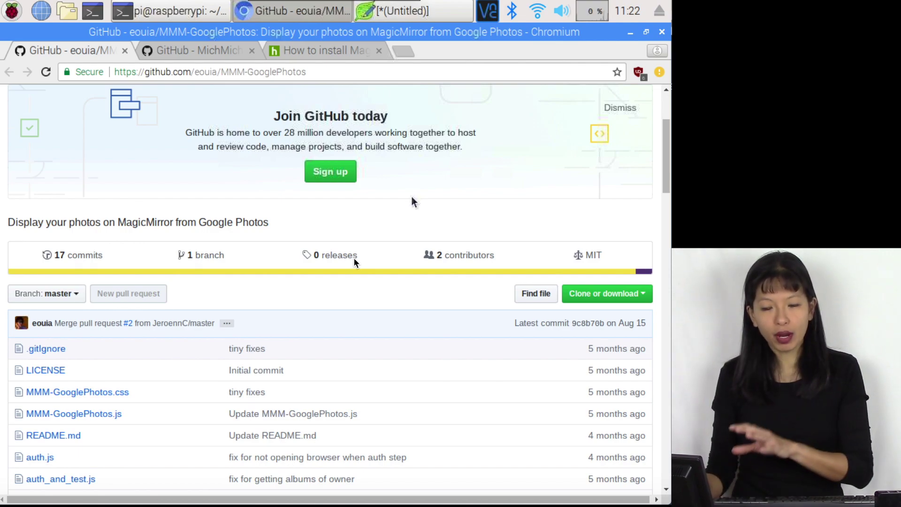
{"action": "scroll", "coordinate": [413, 201], "scroll_direction": "down", "scroll_amount": 13}
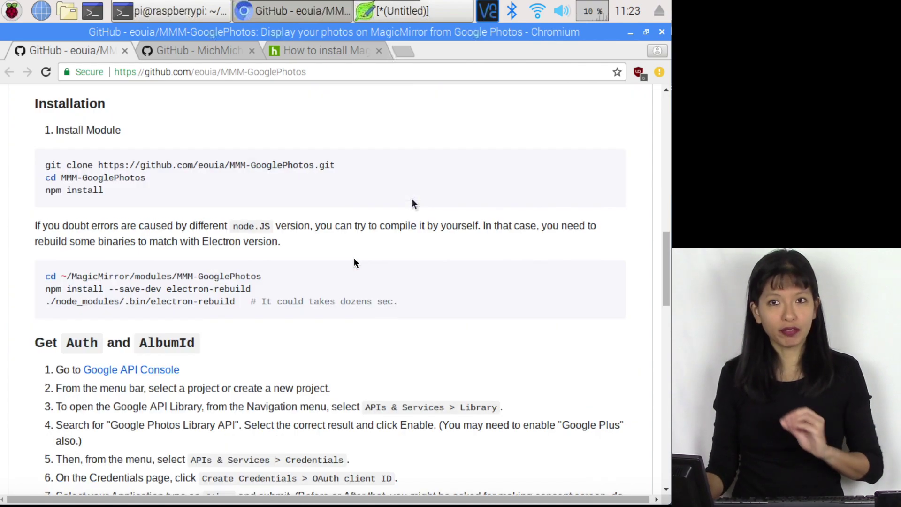
In the terminal, list the MagicMirror folder, change into its modules directory and list the contents there.
{"action": "left_click", "coordinate": [148, 17]}
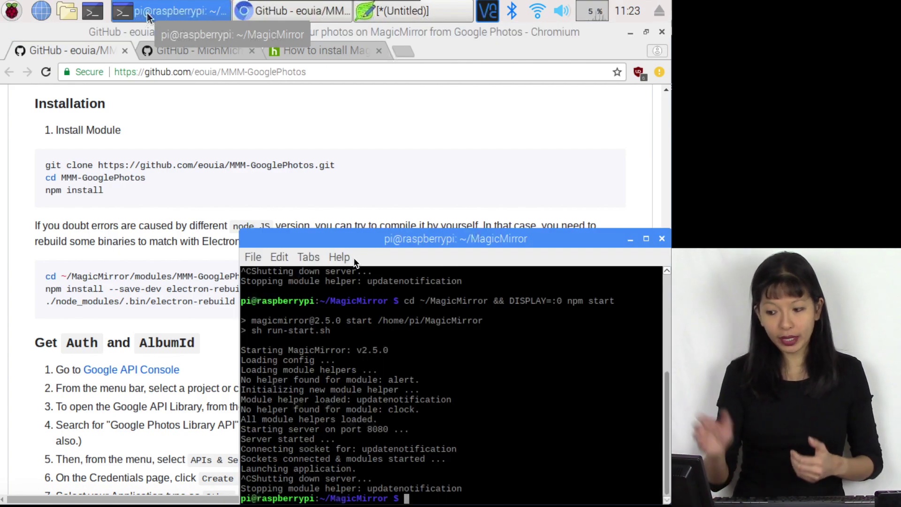
{"action": "type", "text": "ls"}
{"action": "key", "text": "Return"}
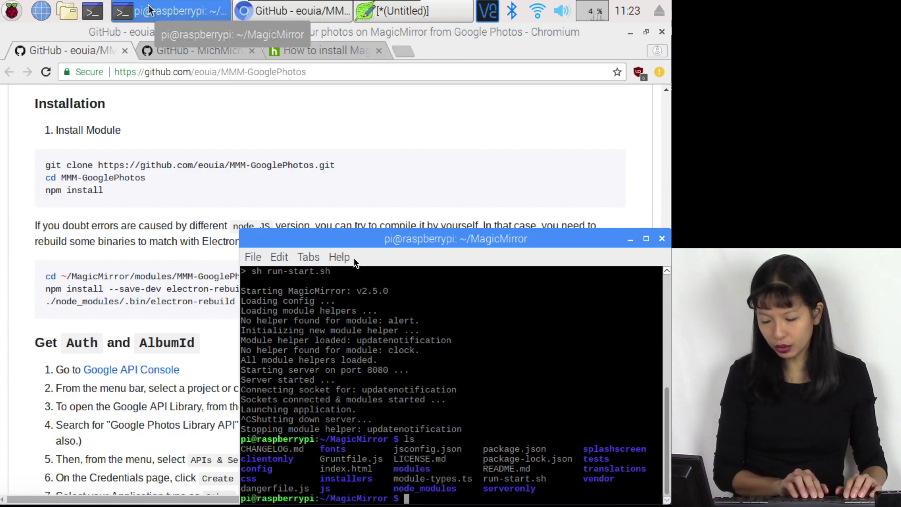
{"action": "type", "text": "cd modules"}
{"action": "key", "text": "Return"}
{"action": "type", "text": "ls"}
{"action": "key", "text": "Return"}
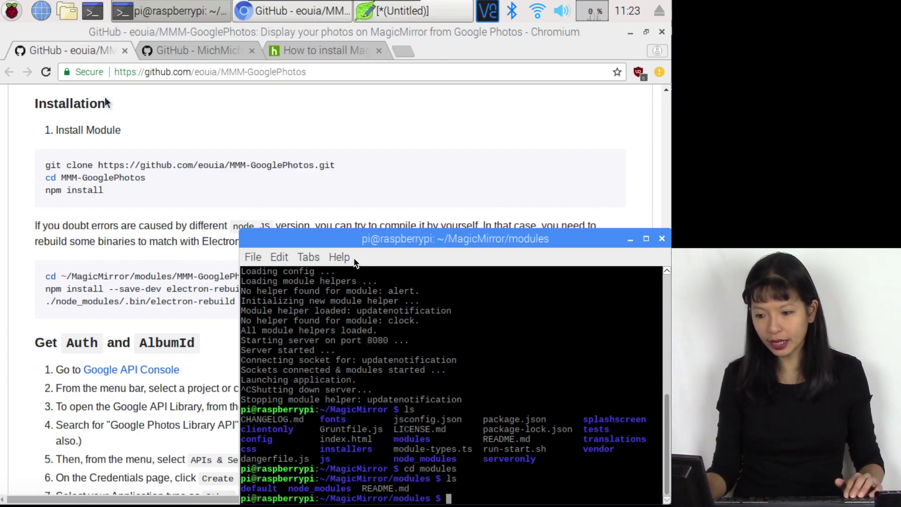
{"action": "left_click_drag", "start_coordinate": [335, 166], "coordinate": [145, 157]}
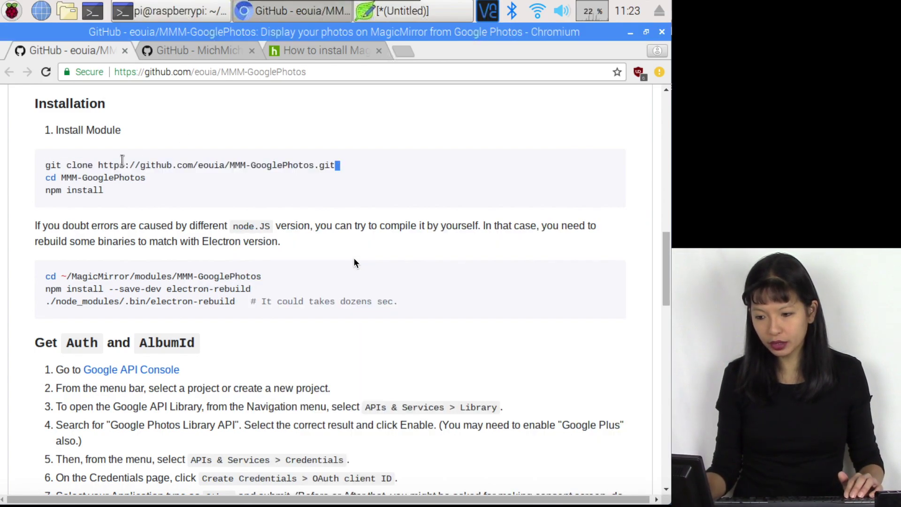
{"action": "left_click", "coordinate": [97, 165]}
{"action": "left_click_drag", "start_coordinate": [45, 166], "coordinate": [348, 165]}
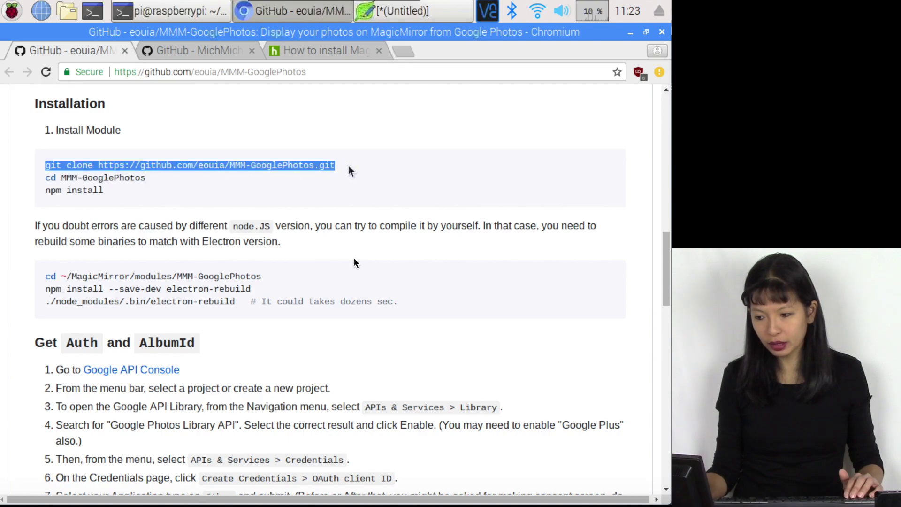
{"action": "right_click", "coordinate": [338, 170]}
{"action": "left_click", "coordinate": [334, 182]}
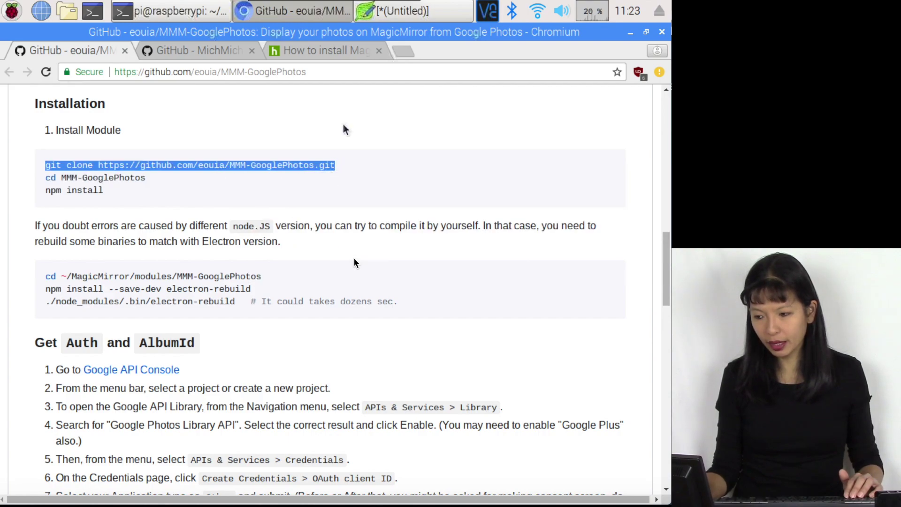
{"action": "left_click", "coordinate": [155, 16]}
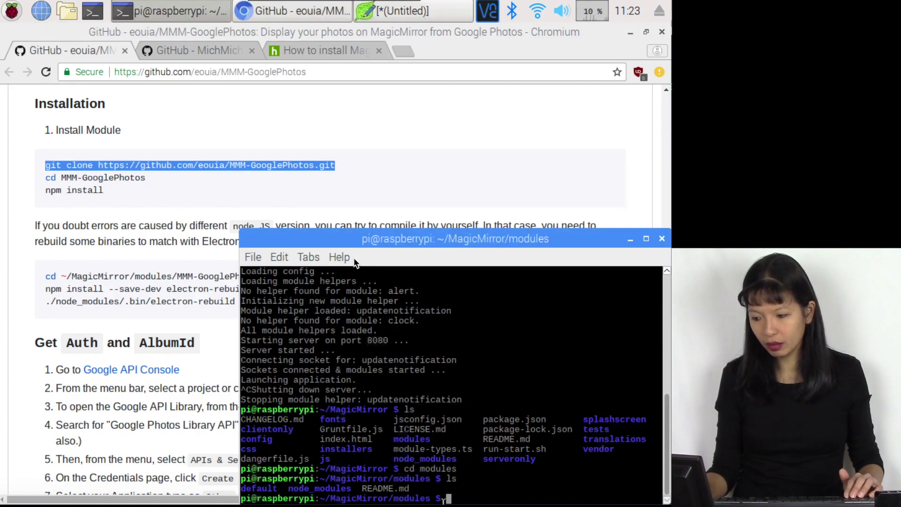
{"action": "right_click", "coordinate": [447, 262]}
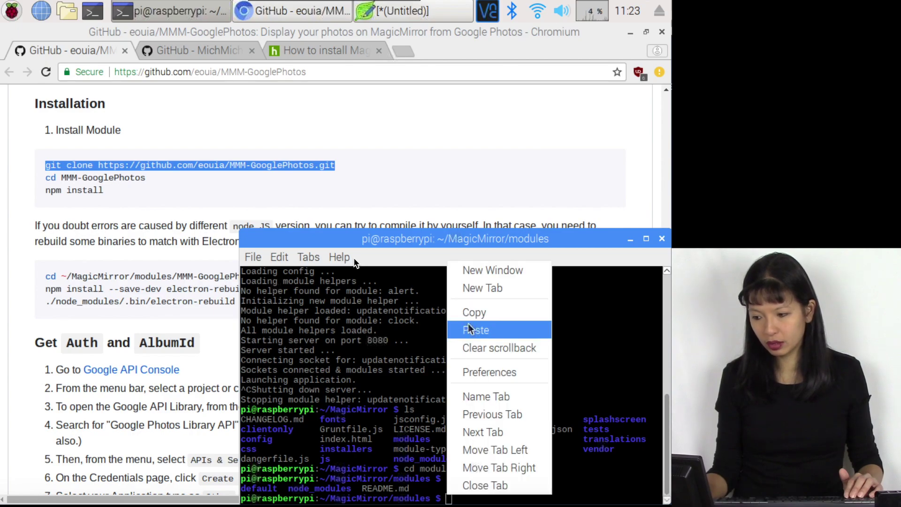
{"action": "left_click", "coordinate": [469, 327]}
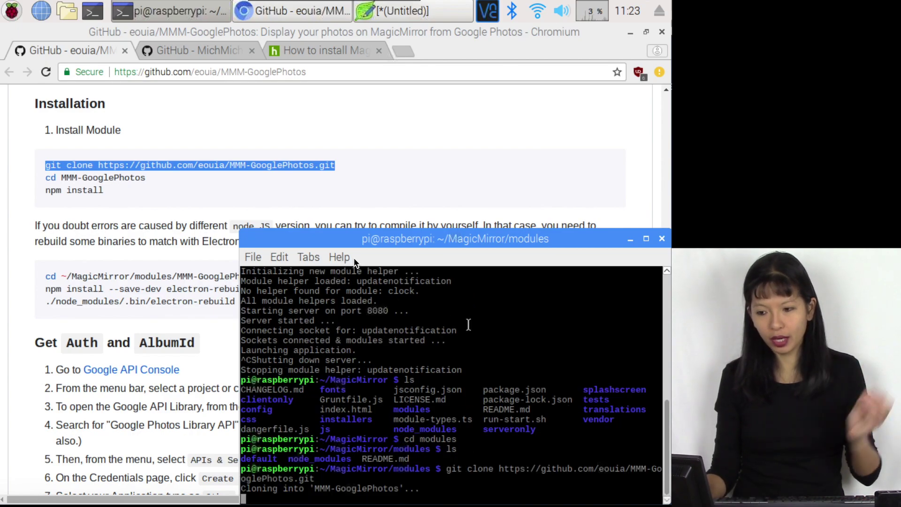
Copy "cd MMM-GooglePhotos" from the README and run it in the terminal to enter the cloned module's folder.
{"action": "left_click_drag", "start_coordinate": [148, 178], "coordinate": [45, 178]}
{"action": "right_click", "coordinate": [64, 182]}
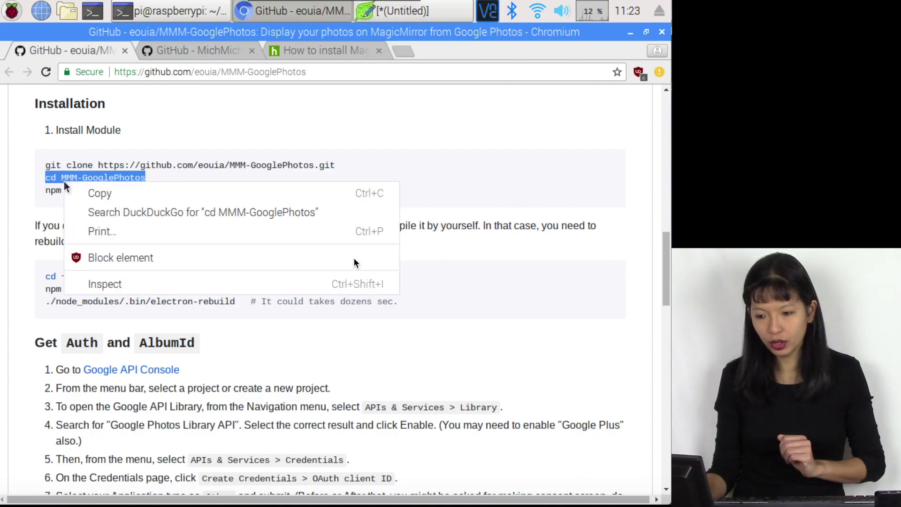
{"action": "left_click", "coordinate": [114, 196]}
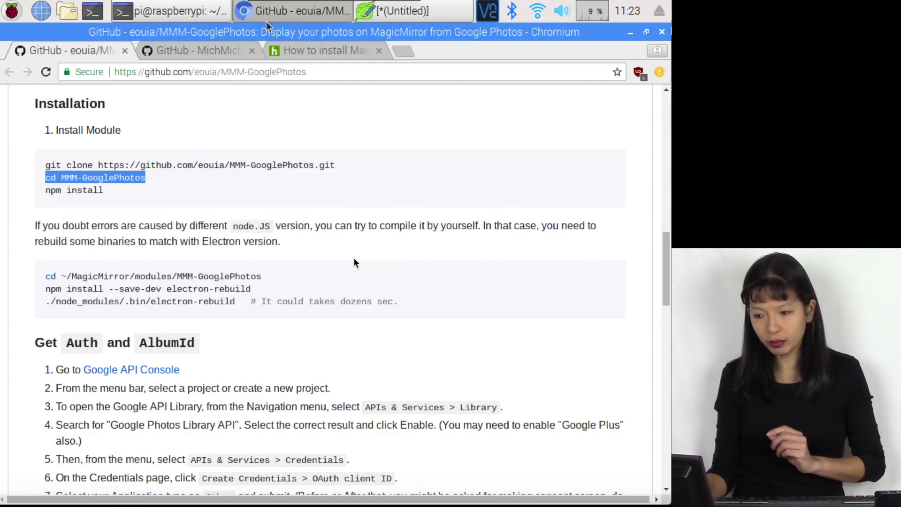
{"action": "left_click", "coordinate": [174, 7]}
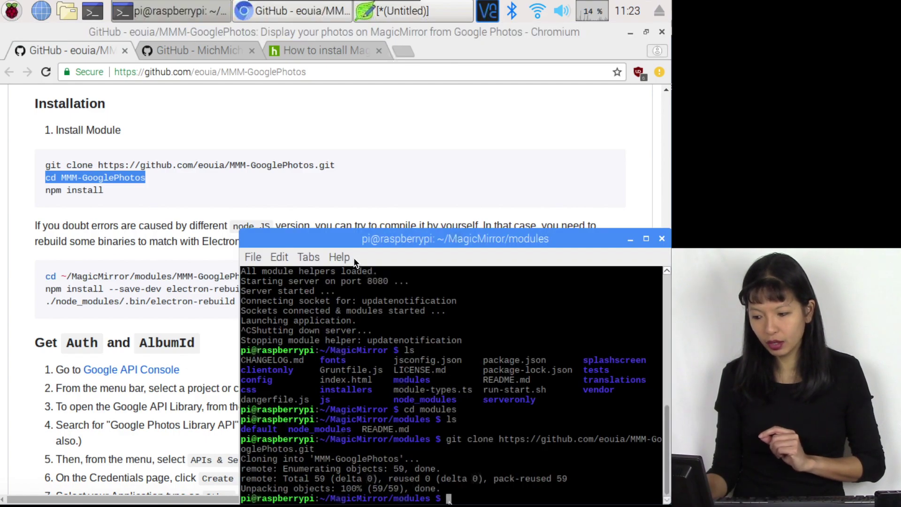
{"action": "right_click", "coordinate": [446, 269]}
{"action": "left_click", "coordinate": [474, 333]}
{"action": "key", "text": "Return"}
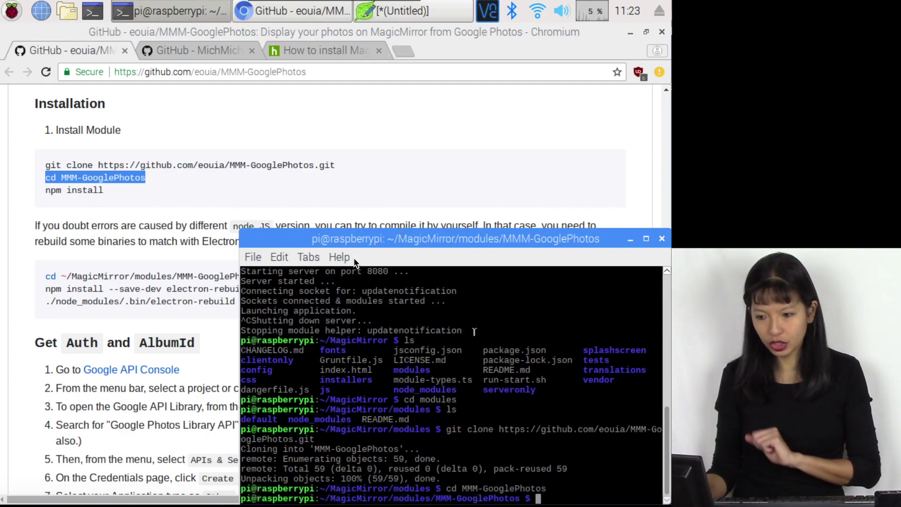
Run npm install in the MMM-GooglePhotos folder to install the module's dependencies.
{"action": "left_click_drag", "start_coordinate": [423, 236], "coordinate": [420, 223]}
{"action": "type", "text": "npm"}
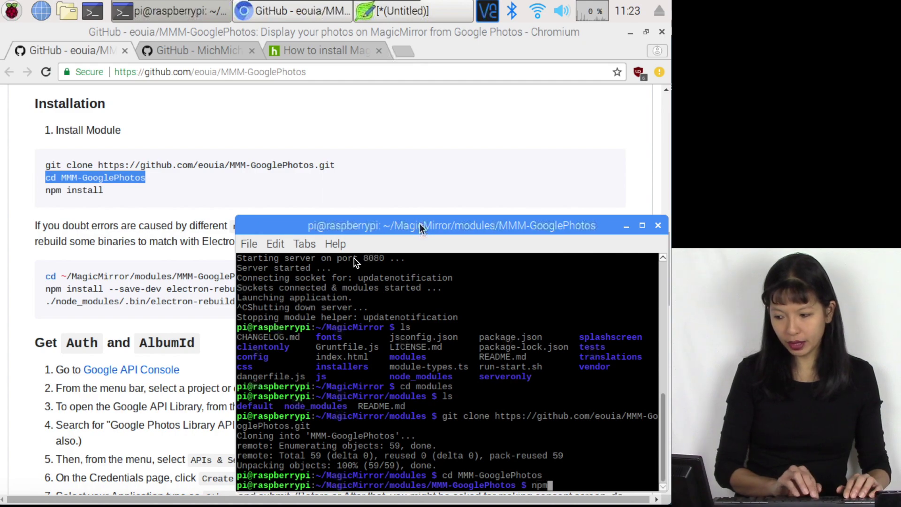
{"action": "type", "text": " install"}
{"action": "key", "text": "Return"}
Open the Google API Console link from the README's Auth and AlbumId instructions in a new tab and switch to it.
{"action": "left_click", "coordinate": [253, 297]}
{"action": "scroll", "coordinate": [252, 298], "scroll_direction": "down", "scroll_amount": 3}
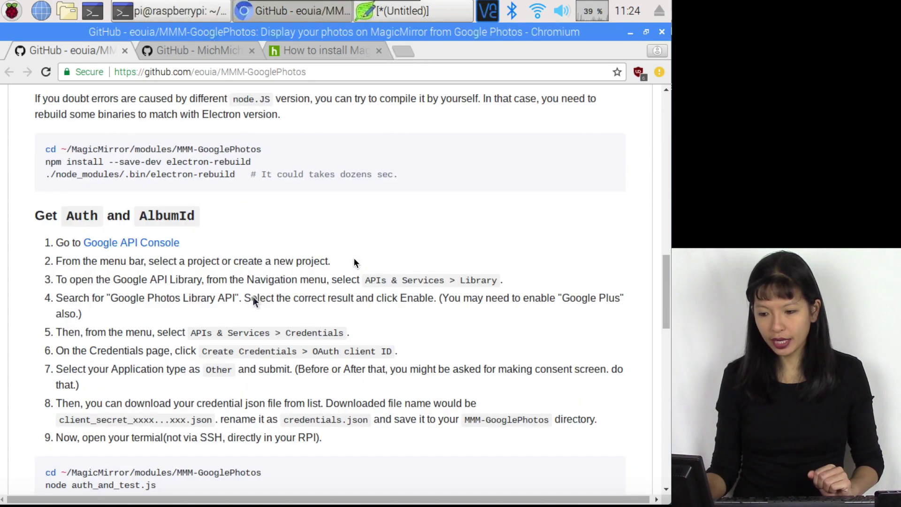
{"action": "scroll", "coordinate": [252, 300], "scroll_direction": "down", "scroll_amount": 3}
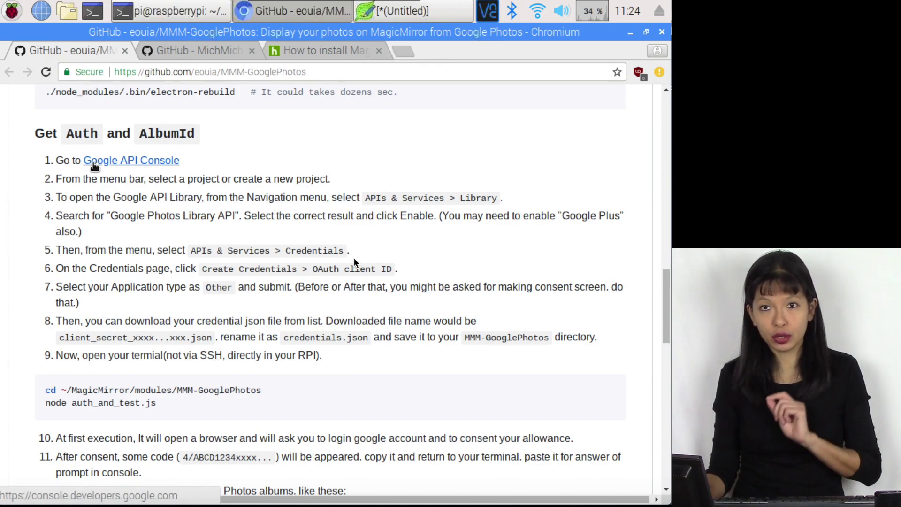
{"action": "right_click", "coordinate": [94, 162]}
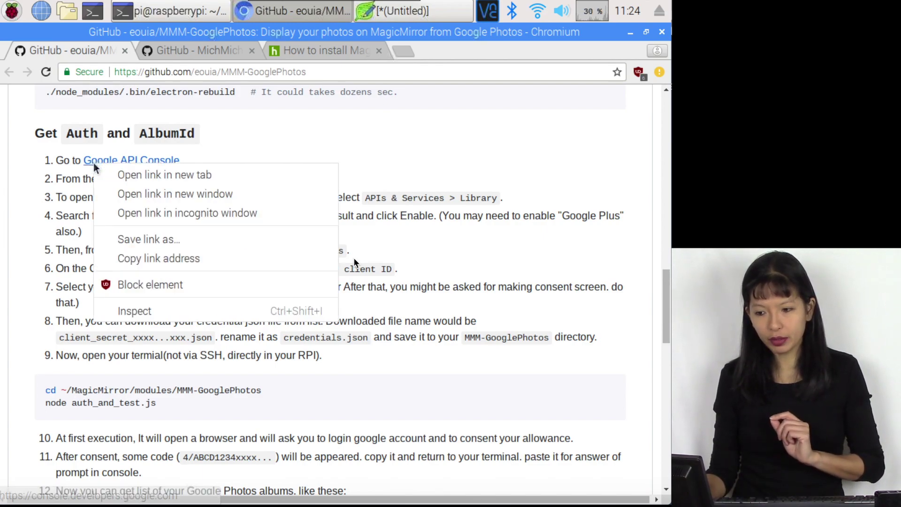
{"action": "left_click", "coordinate": [122, 172]}
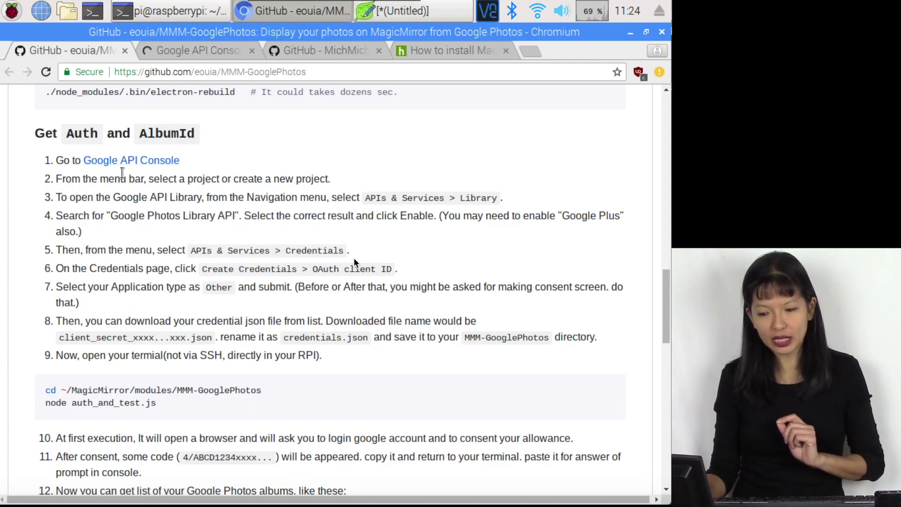
{"action": "left_click", "coordinate": [201, 55]}
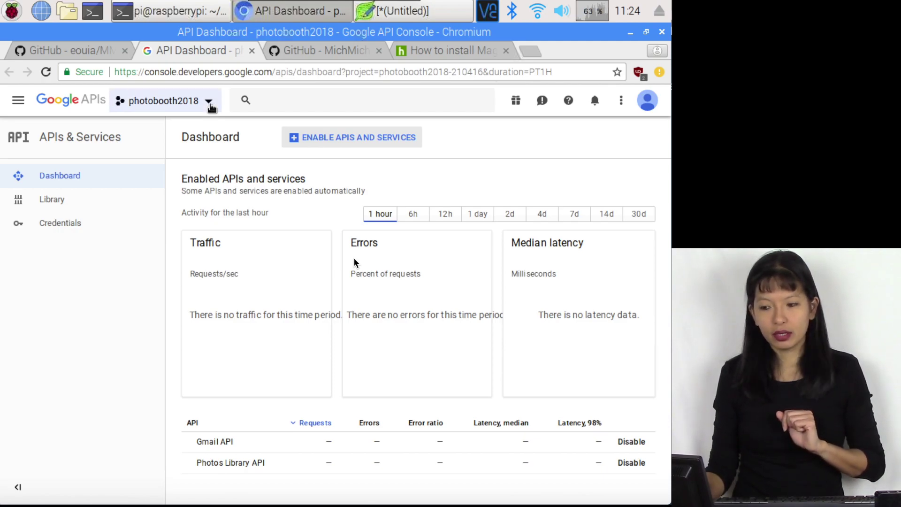
Create a new Google API Console project named MagicMirror123.
{"action": "left_click", "coordinate": [210, 104]}
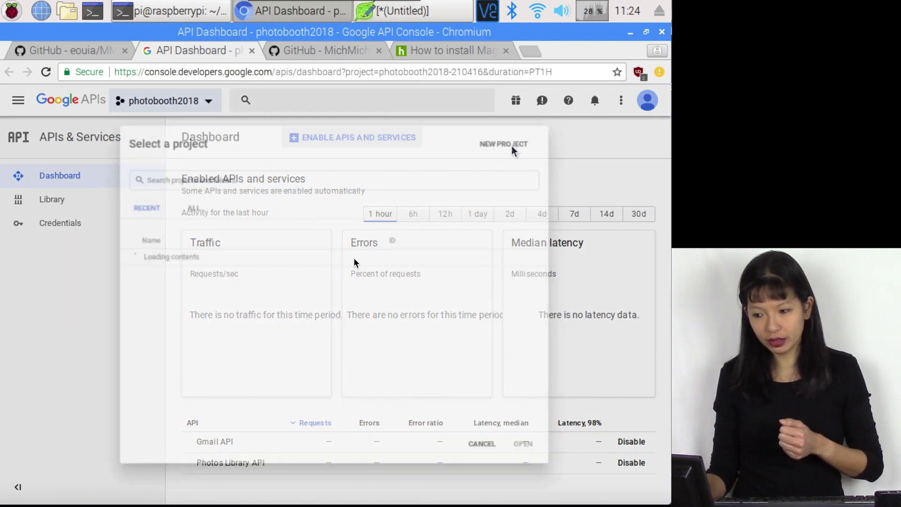
{"action": "left_click", "coordinate": [512, 145]}
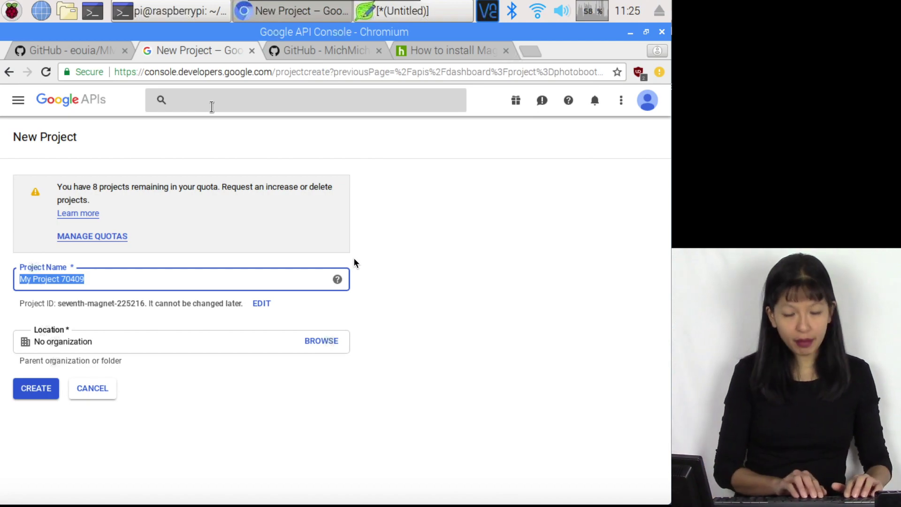
{"action": "type", "text": "M"}
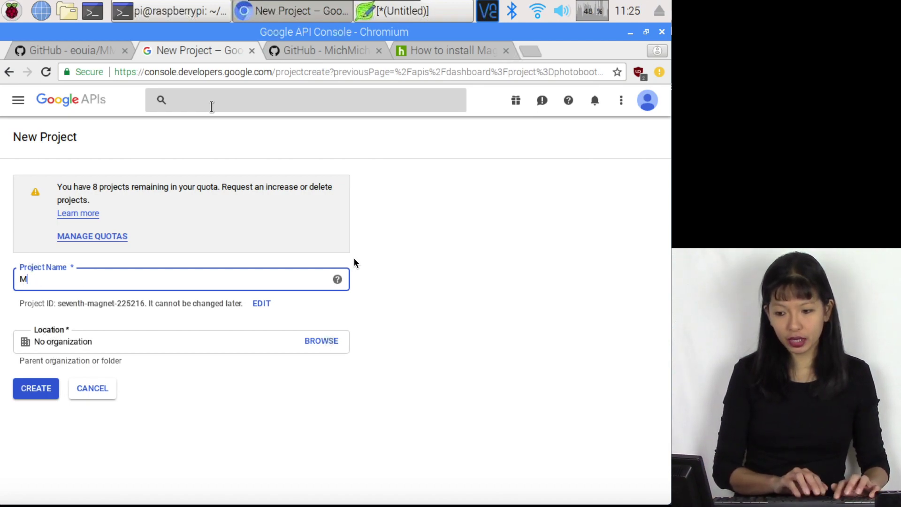
{"action": "type", "text": "agicMirror123"}
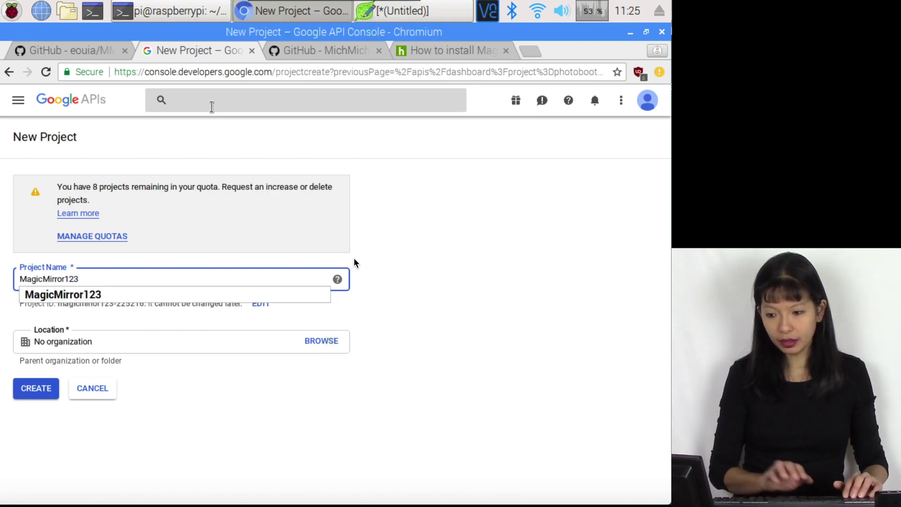
{"action": "left_click", "coordinate": [28, 397]}
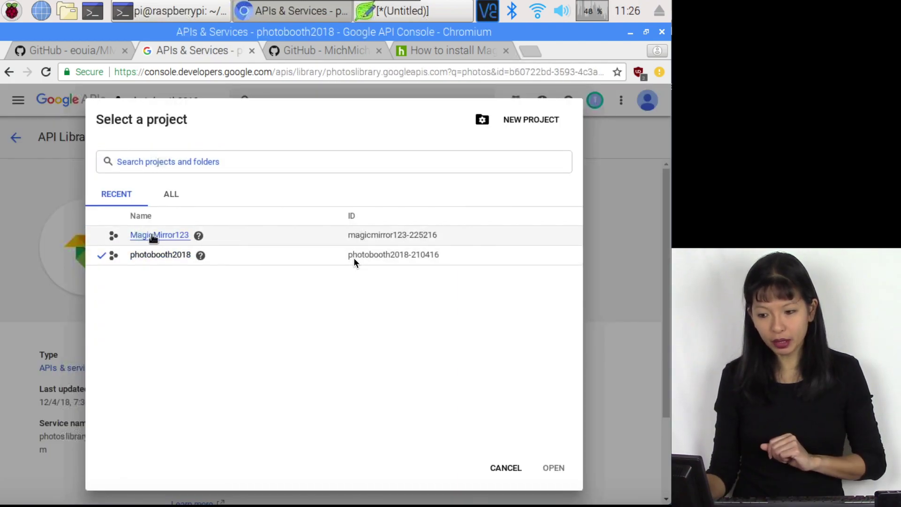
Select the MagicMirror123 project, search the API Library for "photos" and enable the Photos Library API.
{"action": "left_click", "coordinate": [153, 236]}
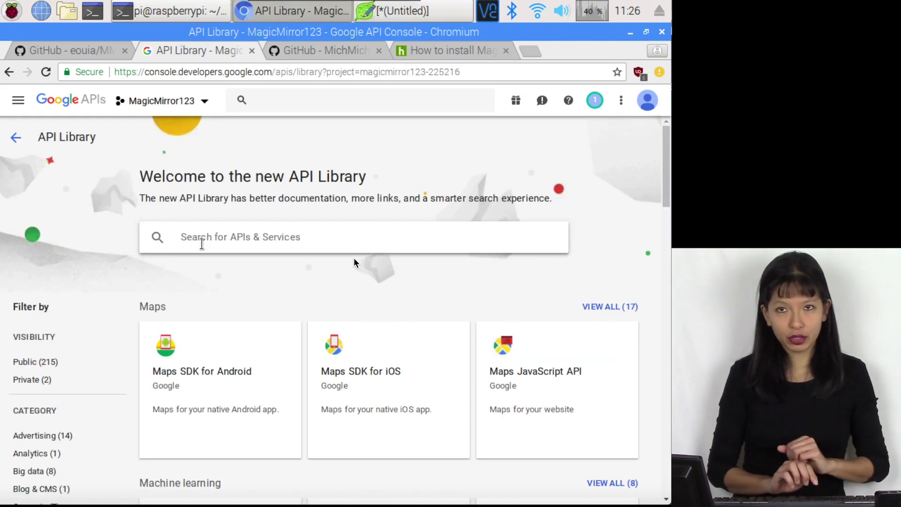
{"action": "type", "text": "photos"}
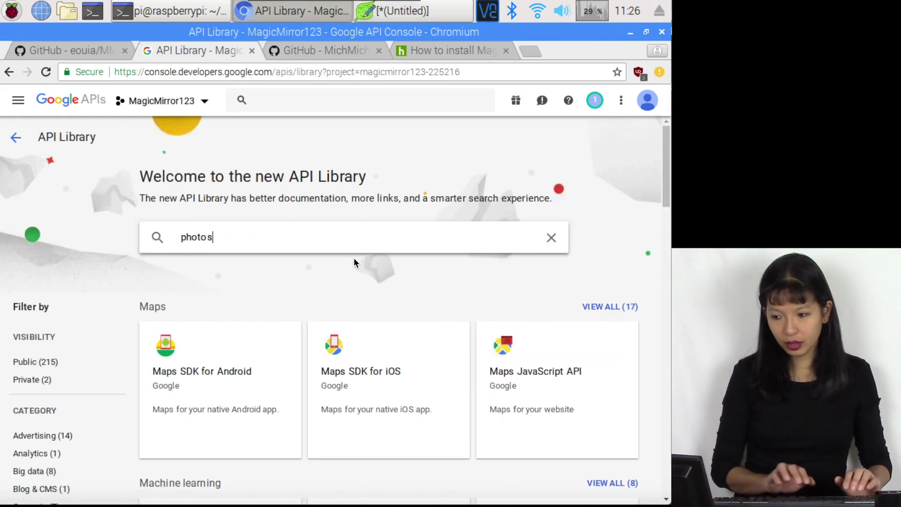
{"action": "key", "text": "Return"}
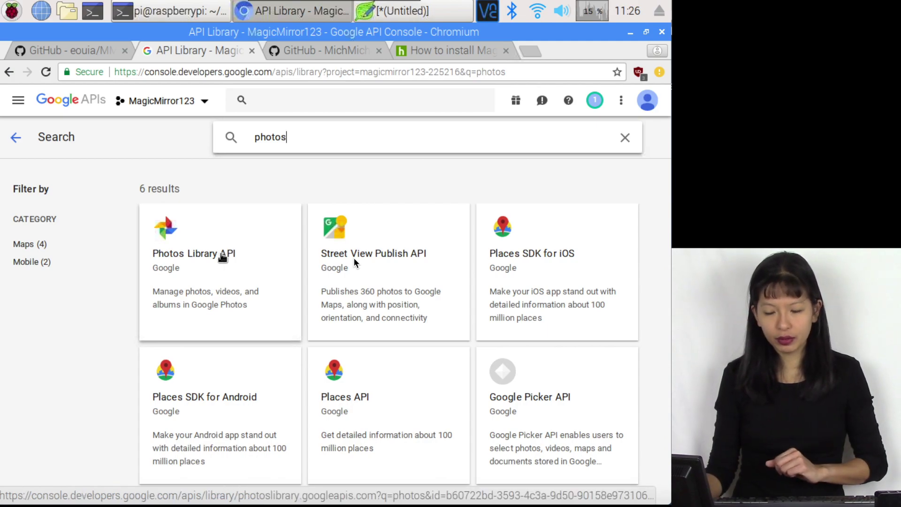
{"action": "left_click", "coordinate": [223, 257]}
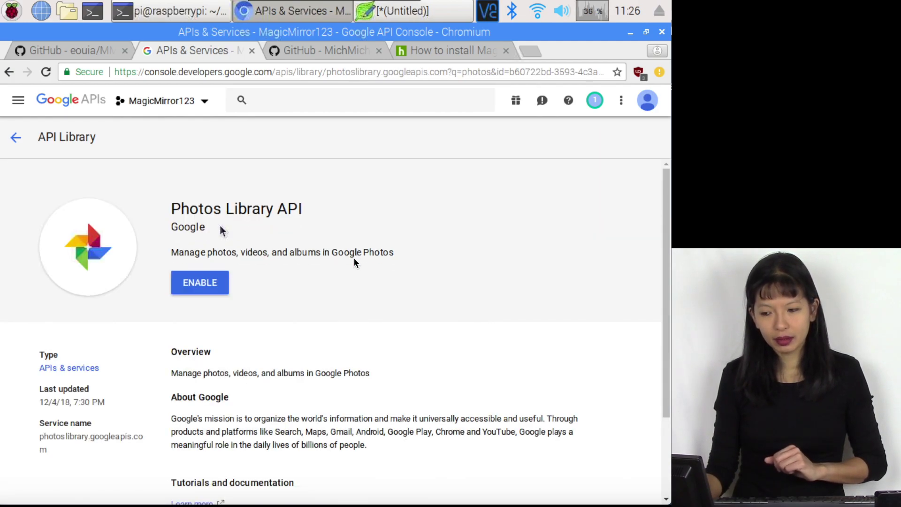
{"action": "left_click", "coordinate": [205, 282]}
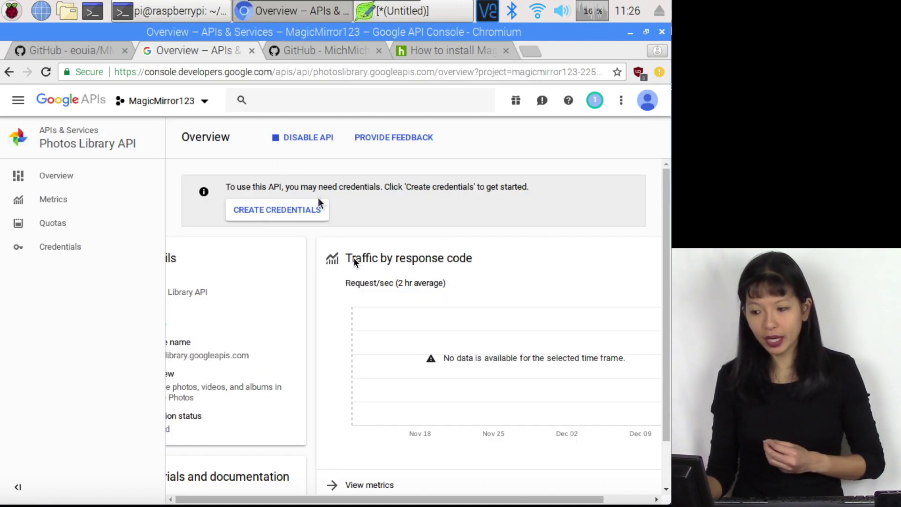
Start creating an OAuth client ID credential for the Photos Library API and open the consent screen configuration.
{"action": "left_click", "coordinate": [298, 212]}
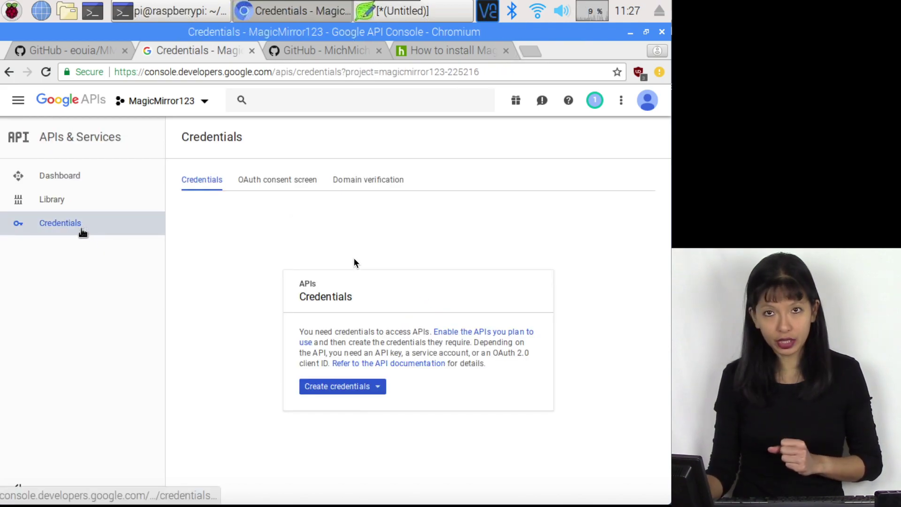
{"action": "left_click", "coordinate": [362, 388]}
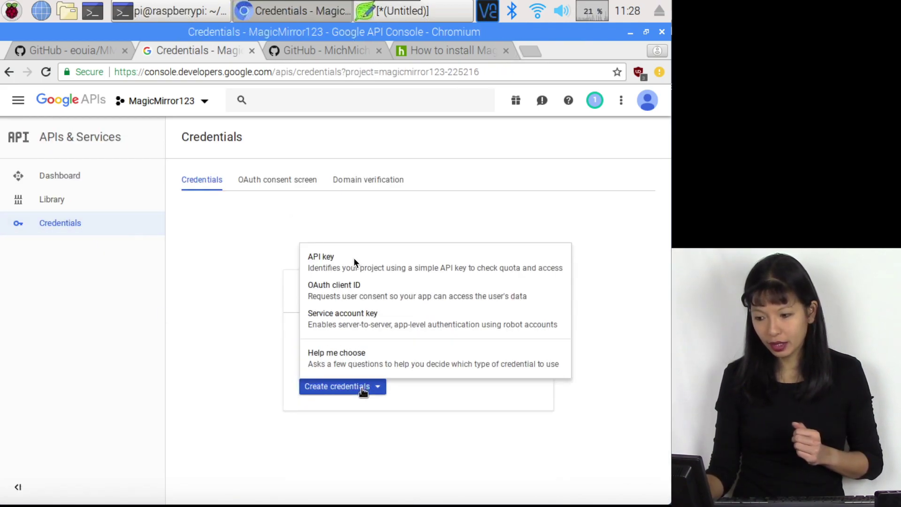
{"action": "left_click", "coordinate": [342, 292]}
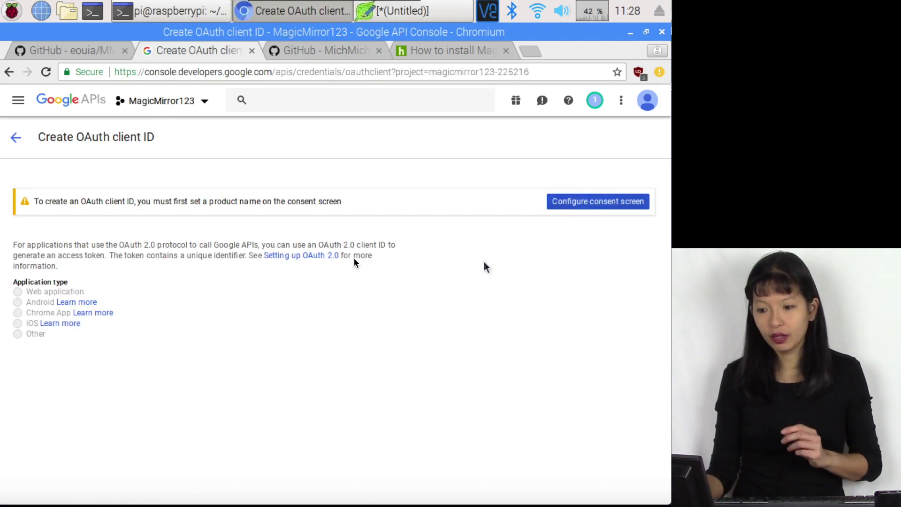
{"action": "left_click", "coordinate": [594, 202]}
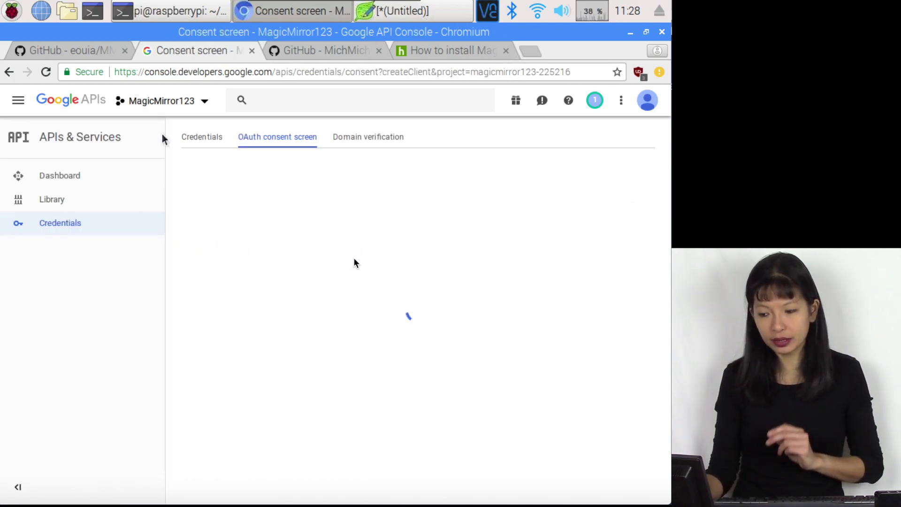
Set the OAuth consent screen's application name to MagicMirror and save the consent screen.
{"action": "left_click", "coordinate": [253, 325]}
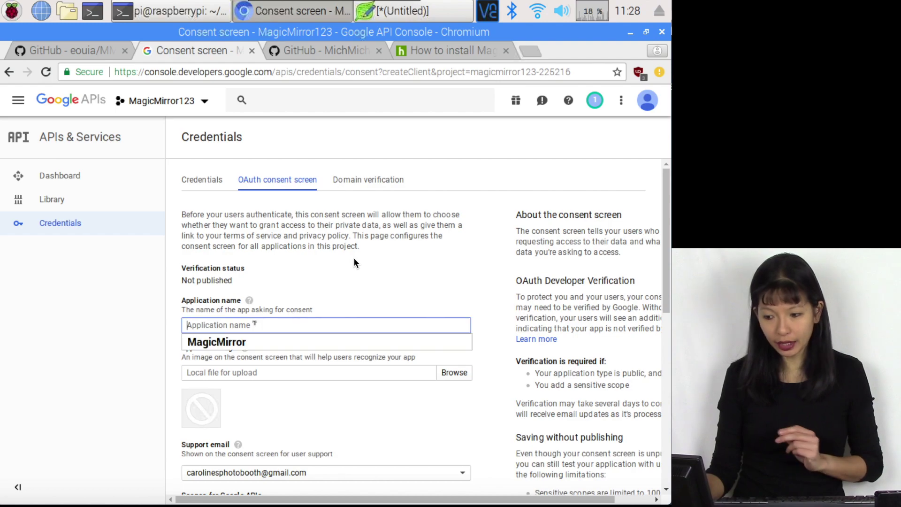
{"action": "left_click", "coordinate": [256, 339]}
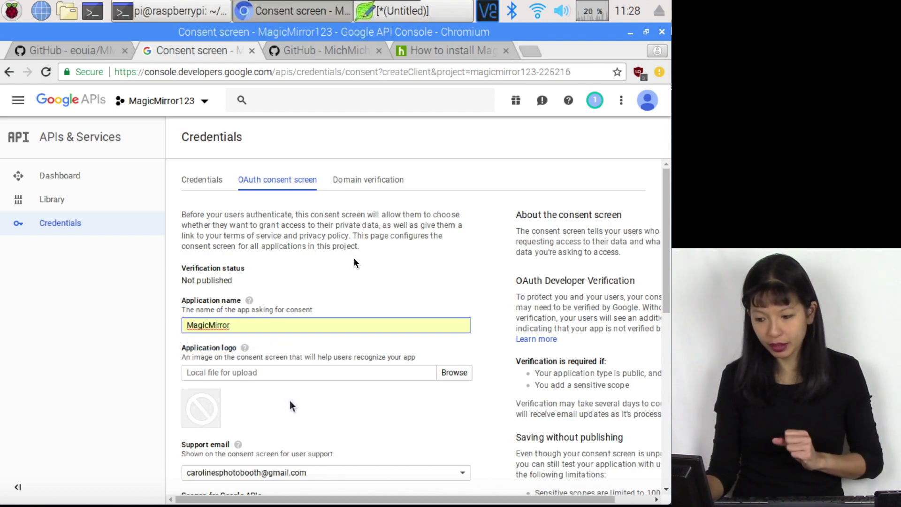
{"action": "scroll", "coordinate": [290, 402], "scroll_direction": "down", "scroll_amount": 10}
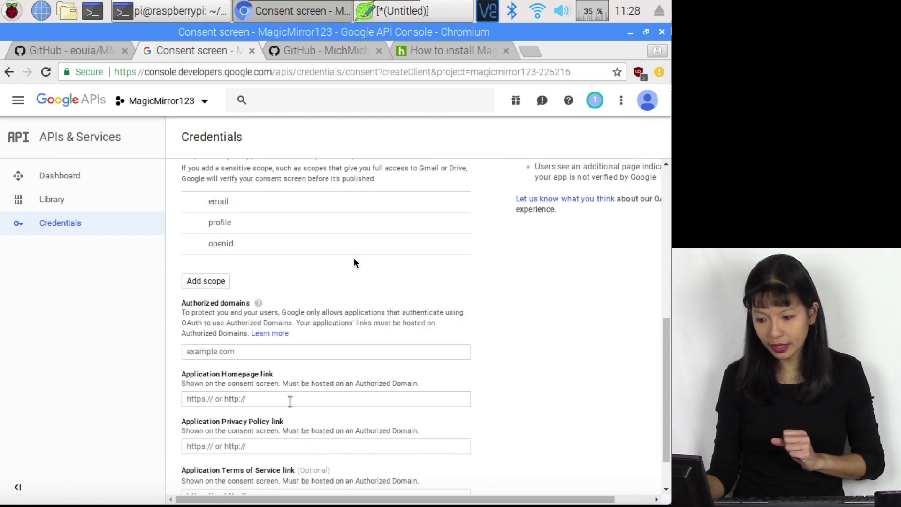
{"action": "scroll", "coordinate": [290, 402], "scroll_direction": "down", "scroll_amount": 2}
{"action": "left_click", "coordinate": [195, 473]}
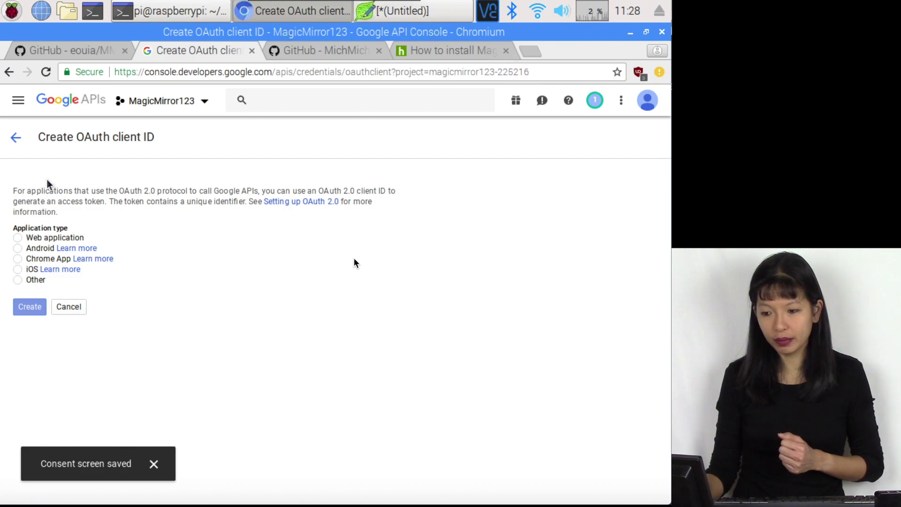
Create an OAuth client ID of application type Other with the default name and download its credentials as JSON.
{"action": "left_click", "coordinate": [18, 280]}
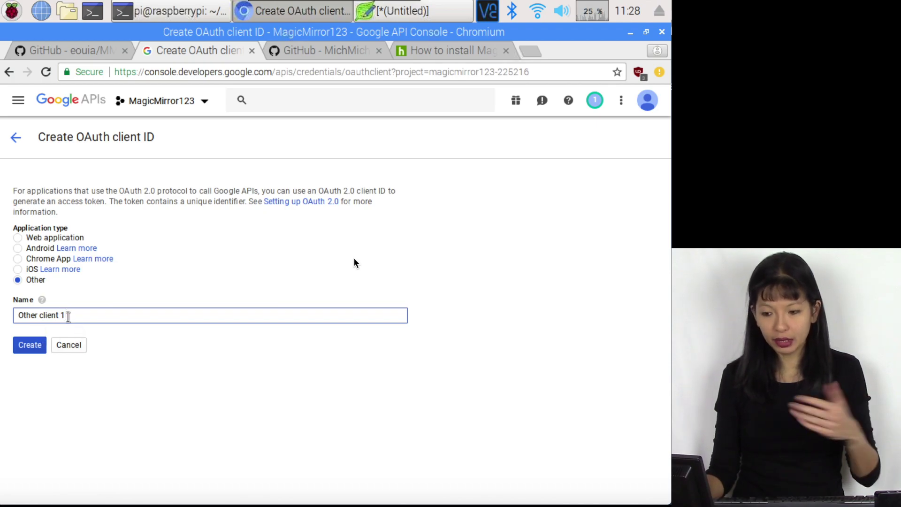
{"action": "left_click", "coordinate": [25, 351]}
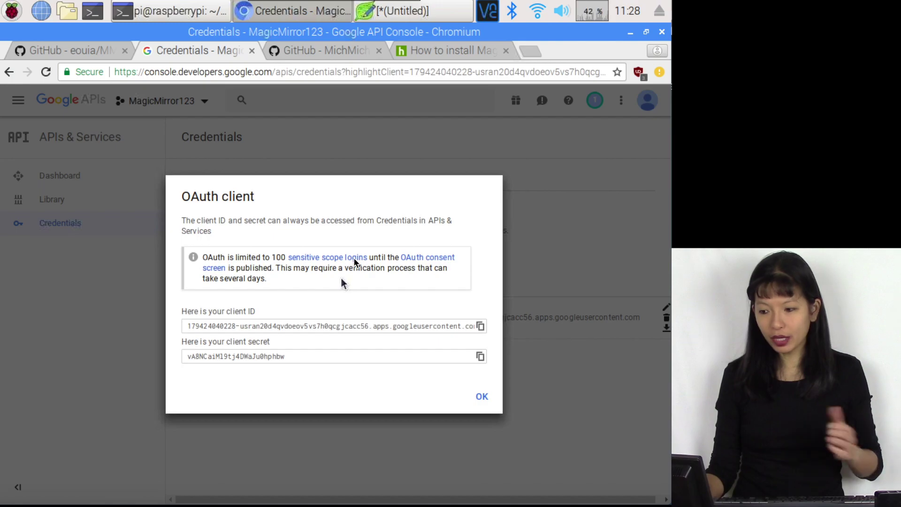
{"action": "left_click", "coordinate": [483, 400]}
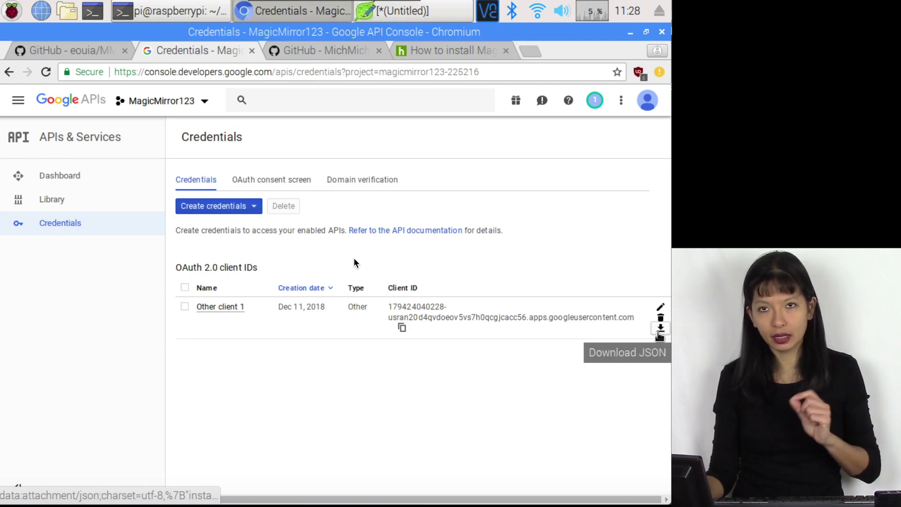
{"action": "left_click", "coordinate": [660, 329]}
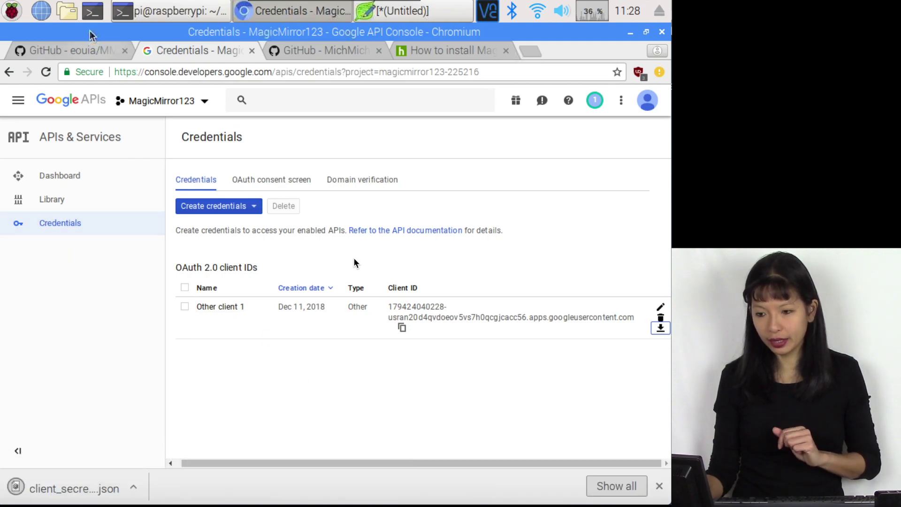
Open the Downloads folder in the file manager, and copy the word "credentials" from step 8 of the MMM-GooglePhotos README.
{"action": "left_click", "coordinate": [66, 13]}
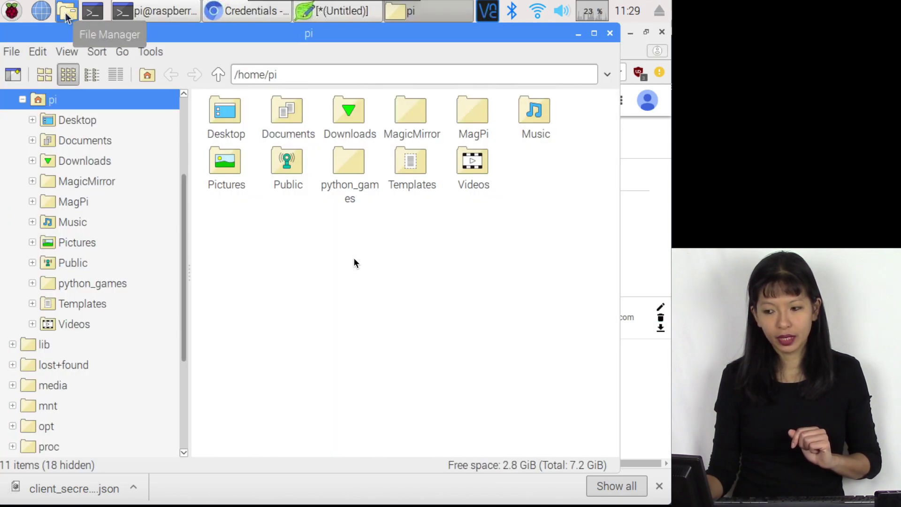
{"action": "double_click", "coordinate": [353, 120]}
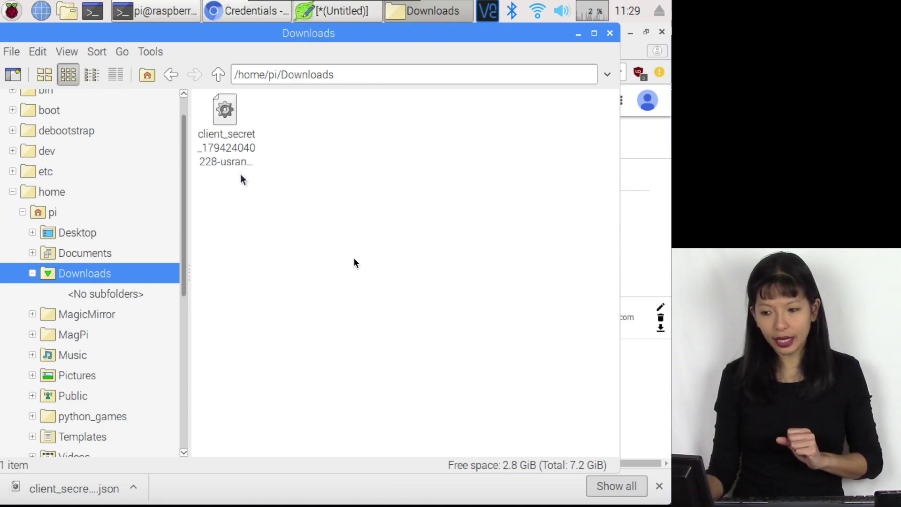
{"action": "left_click", "coordinate": [239, 13]}
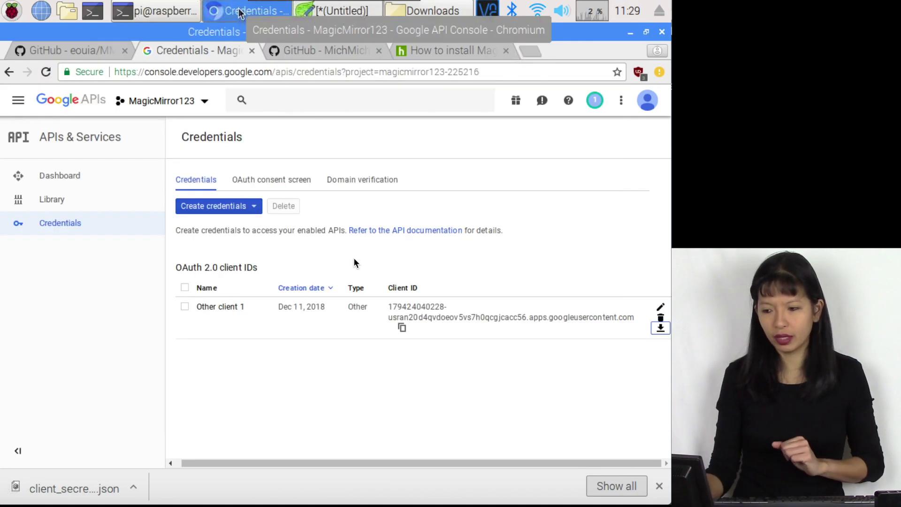
{"action": "left_click", "coordinate": [56, 52]}
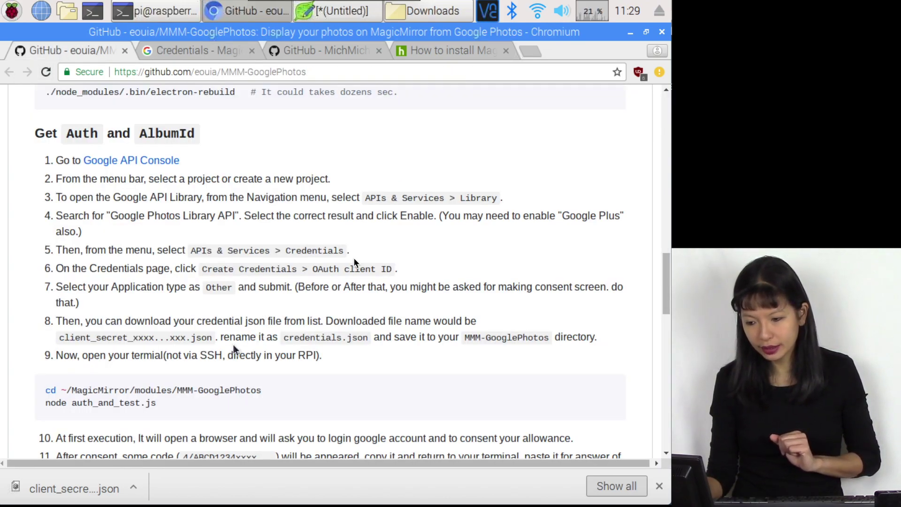
{"action": "double_click", "coordinate": [301, 338]}
{"action": "right_click", "coordinate": [300, 338]}
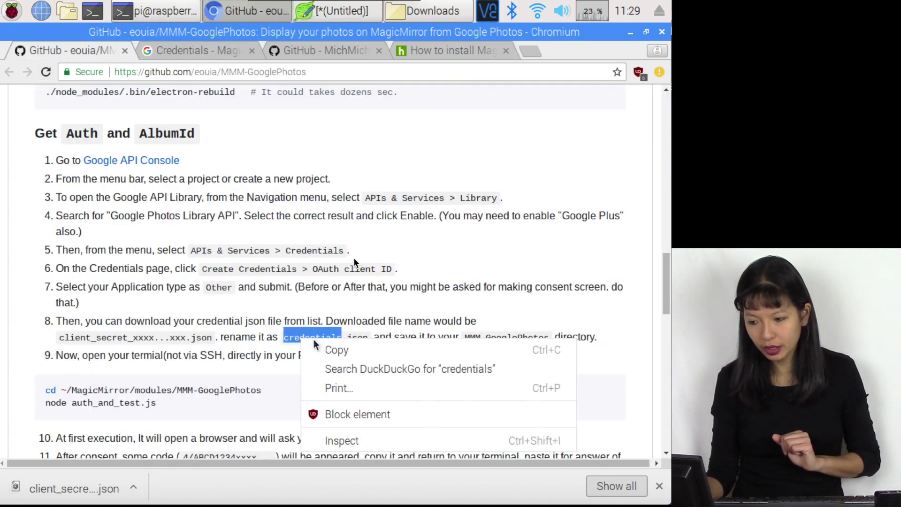
{"action": "left_click", "coordinate": [315, 347]}
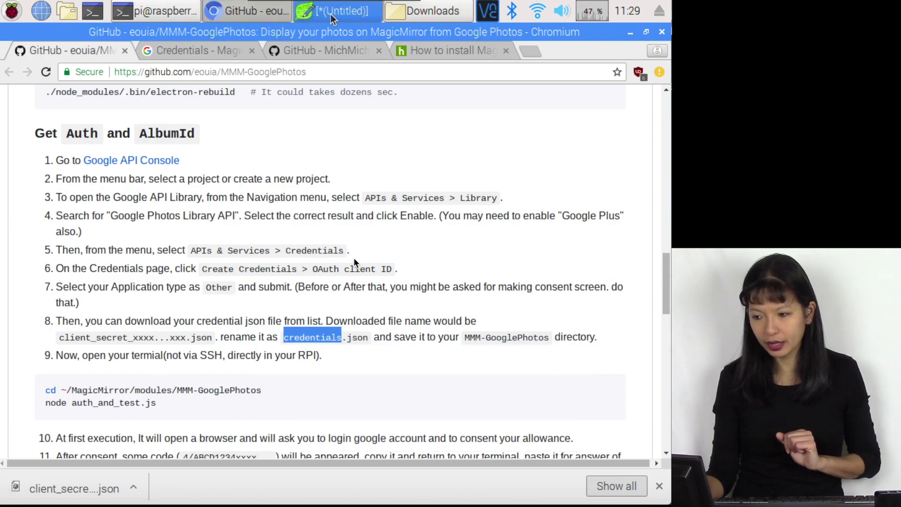
Rename the downloaded client_secret JSON file in the Downloads folder as credentials.json.
{"action": "left_click", "coordinate": [407, 11]}
{"action": "right_click", "coordinate": [224, 131]}
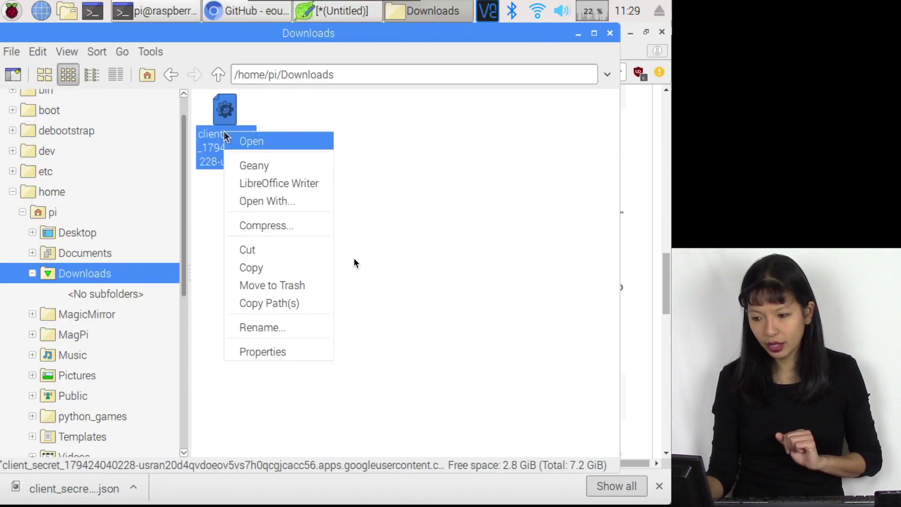
{"action": "left_click", "coordinate": [271, 328]}
{"action": "type", "text": "credentials"}
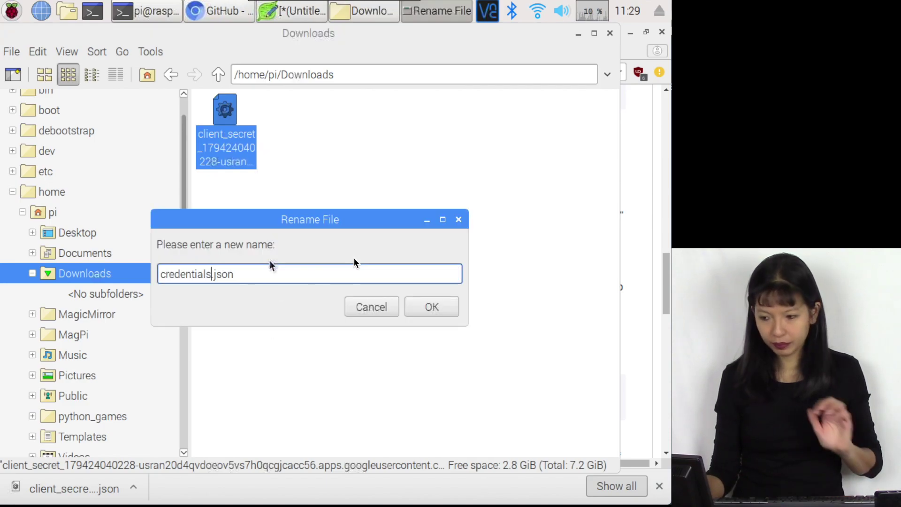
{"action": "left_click", "coordinate": [441, 309]}
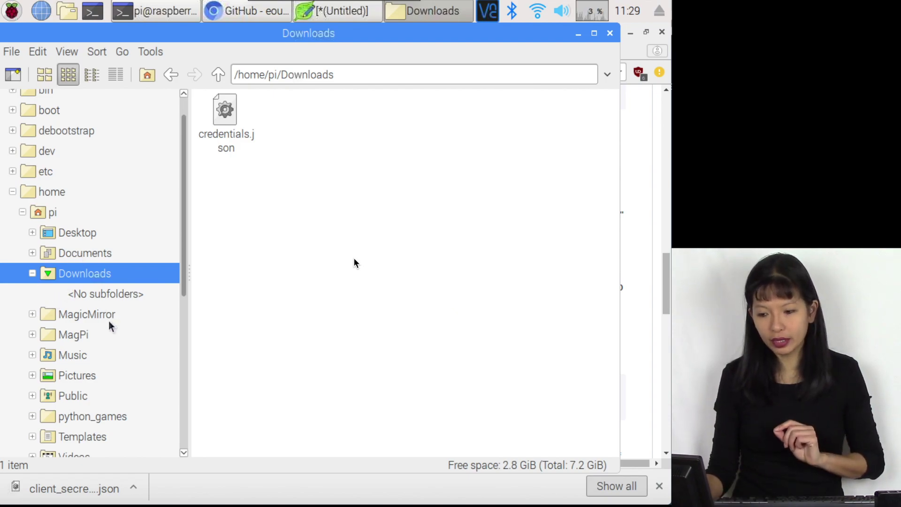
Move credentials.json from Downloads into the MagicMirror/modules/MMM-GooglePhotos folder.
{"action": "left_click", "coordinate": [33, 315]}
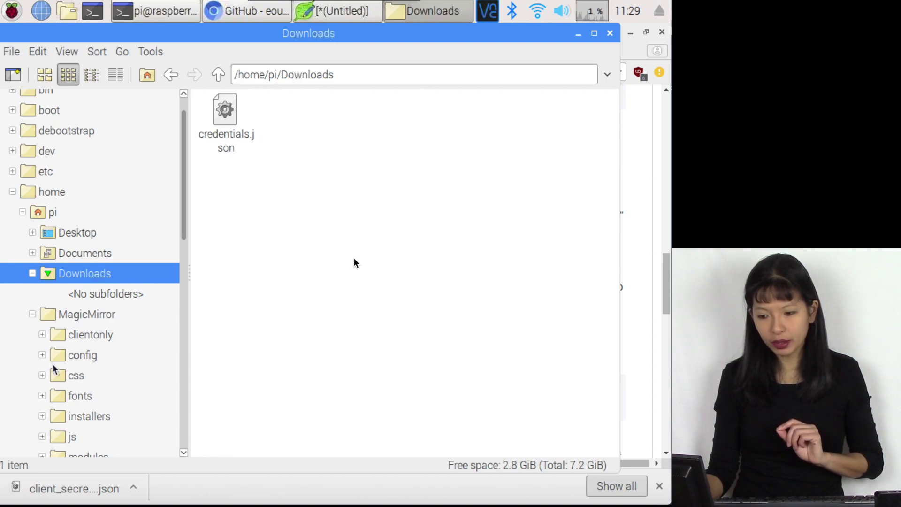
{"action": "scroll", "coordinate": [54, 417], "scroll_direction": "down", "scroll_amount": 3}
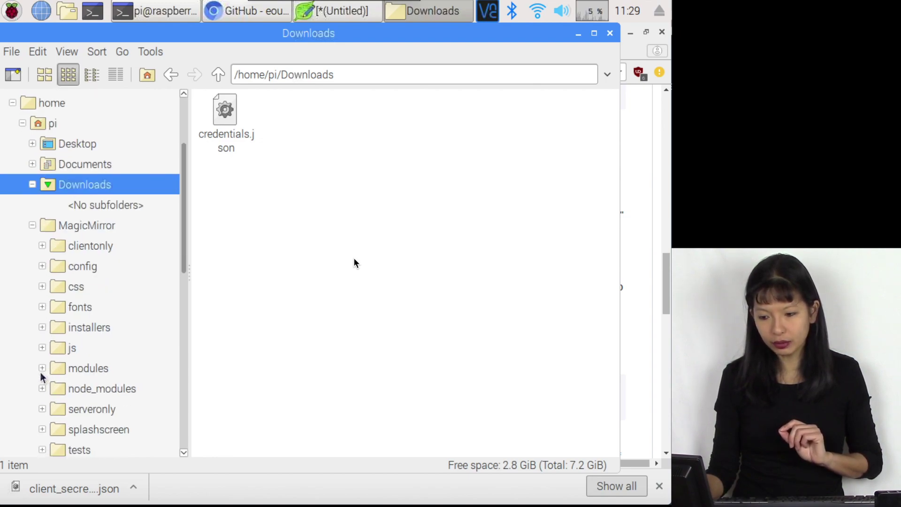
{"action": "left_click", "coordinate": [42, 370]}
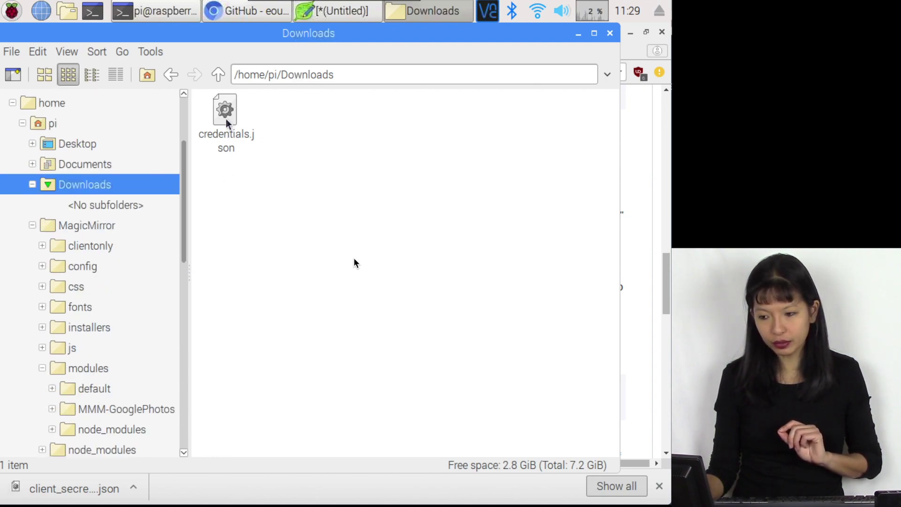
{"action": "left_click_drag", "start_coordinate": [225, 115], "coordinate": [100, 412]}
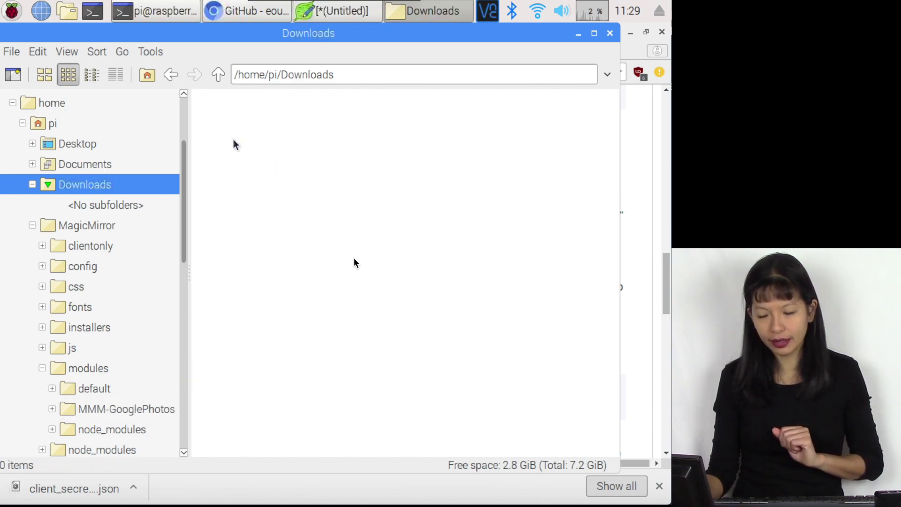
Copy the command node auth_and_test.js from the README and run it in the terminal in the MMM-GooglePhotos folder.
{"action": "left_click", "coordinate": [220, 7]}
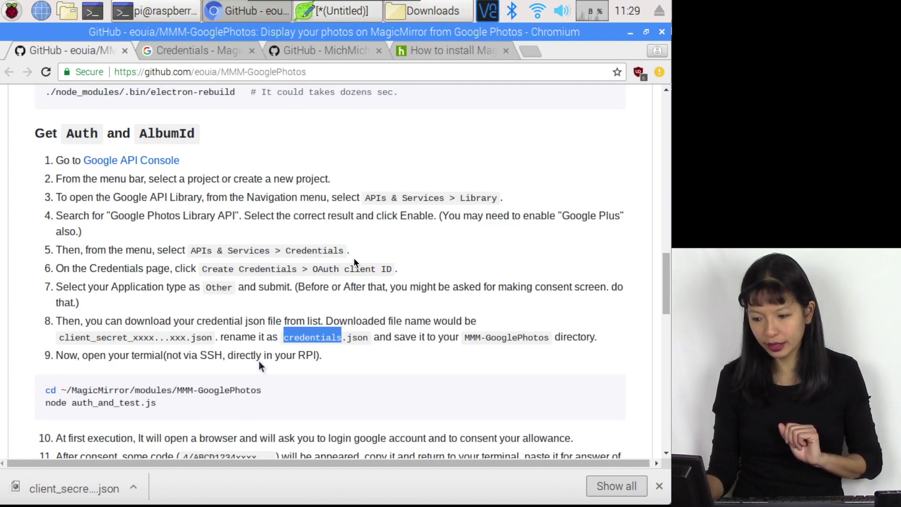
{"action": "scroll", "coordinate": [291, 356], "scroll_direction": "down", "scroll_amount": 4}
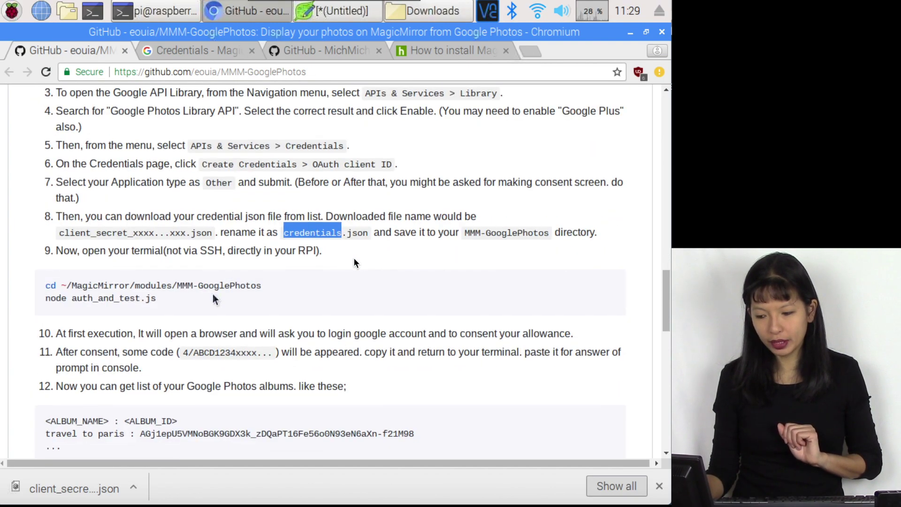
{"action": "left_click_drag", "start_coordinate": [156, 300], "coordinate": [49, 302]}
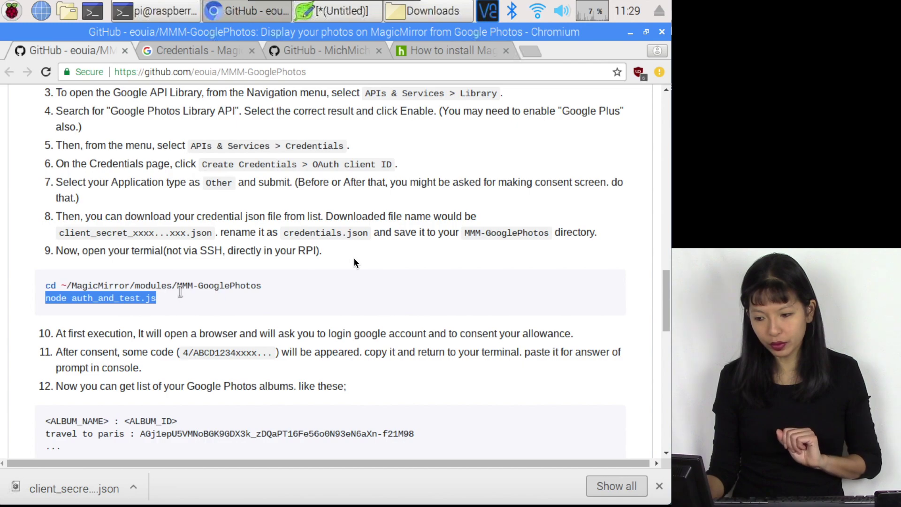
{"action": "right_click", "coordinate": [136, 298]}
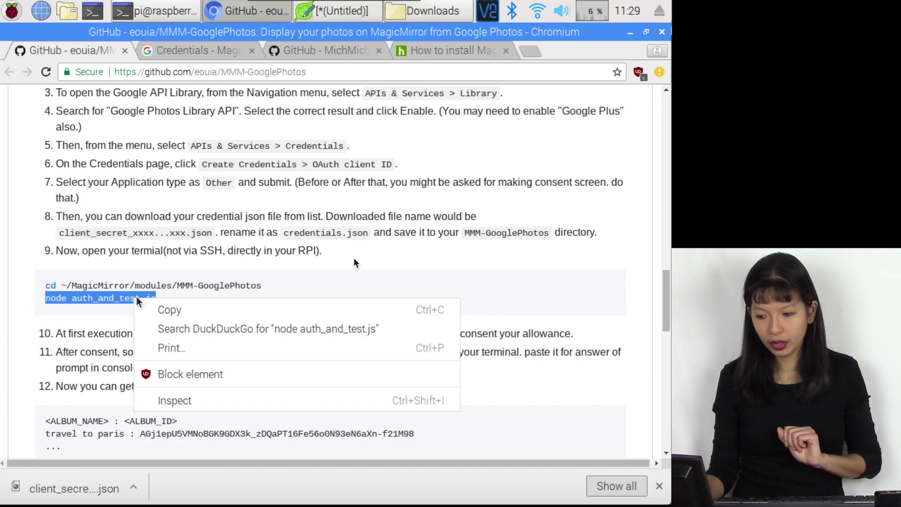
{"action": "left_click", "coordinate": [158, 309]}
{"action": "left_click", "coordinate": [176, 14]}
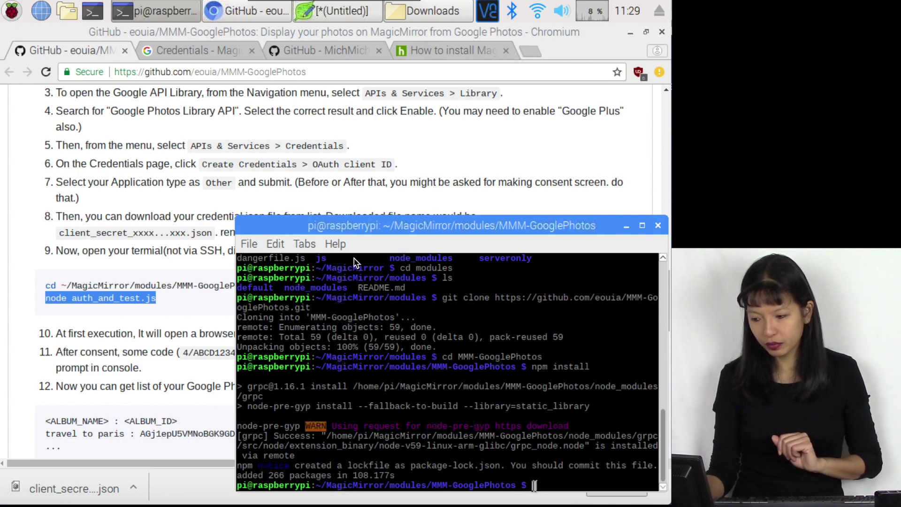
{"action": "right_click", "coordinate": [535, 488]}
{"action": "left_click", "coordinate": [547, 324]}
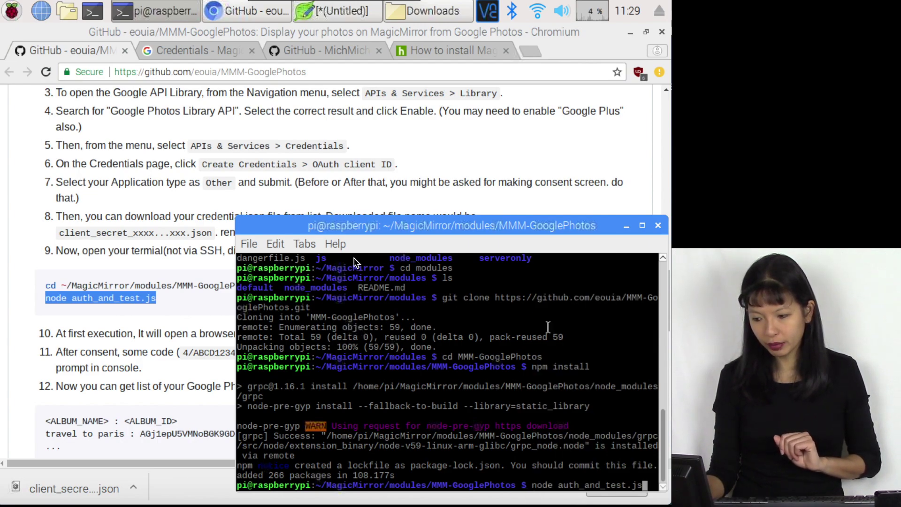
{"action": "key", "text": "Return"}
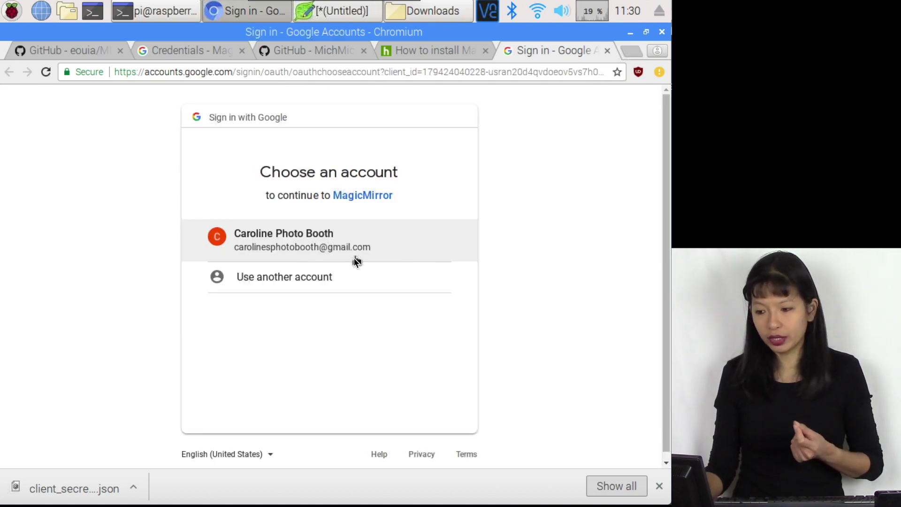
Sign in with the listed Google account, allow MagicMirror to view the Google Photos library, and copy the authorization code.
{"action": "left_click", "coordinate": [358, 262]}
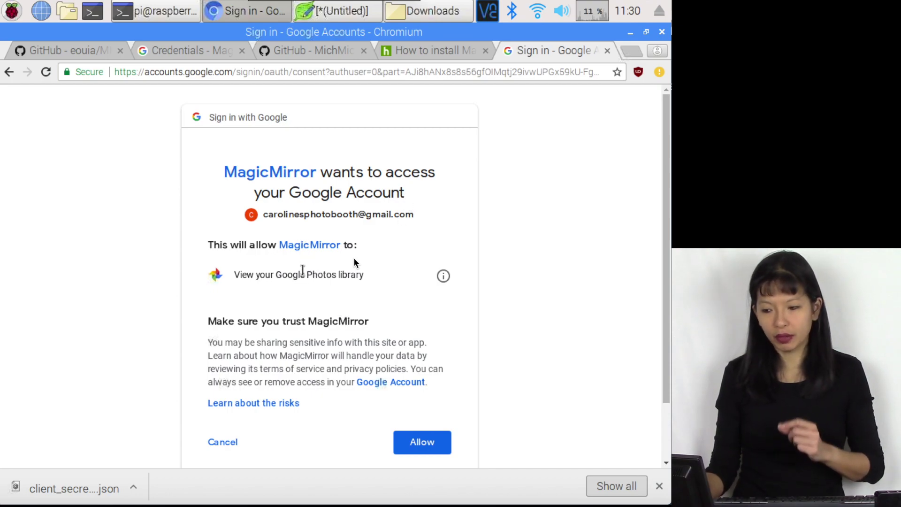
{"action": "left_click", "coordinate": [432, 451]}
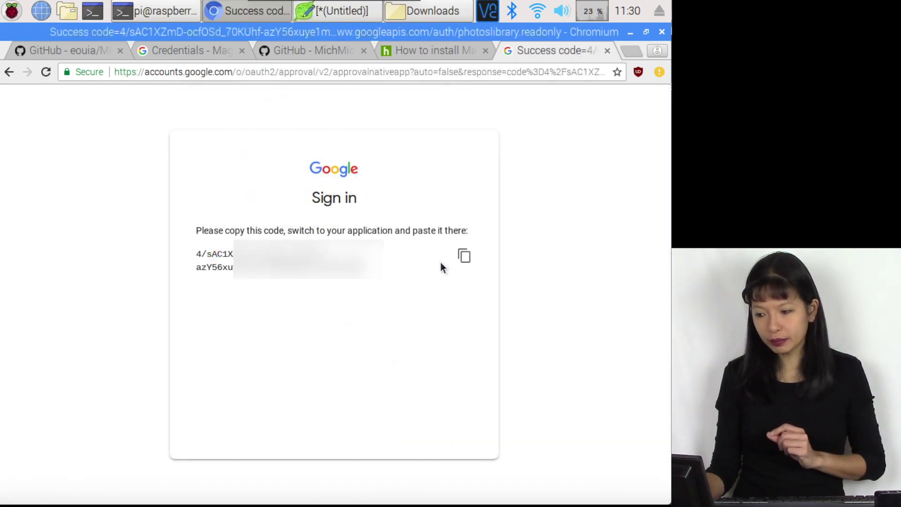
{"action": "left_click", "coordinate": [463, 256]}
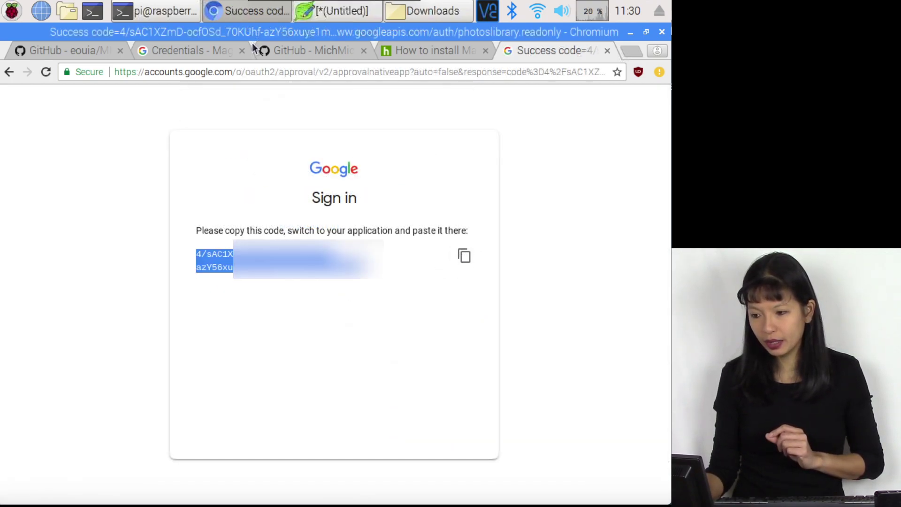
Paste the copied authorization code at the terminal's code prompt, submit it, and stop the running script.
{"action": "left_click", "coordinate": [147, 13]}
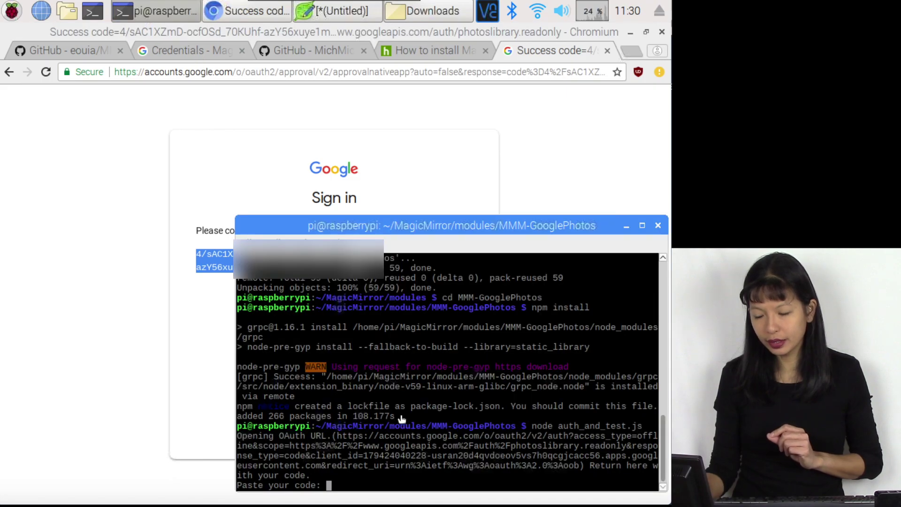
{"action": "right_click", "coordinate": [328, 484]}
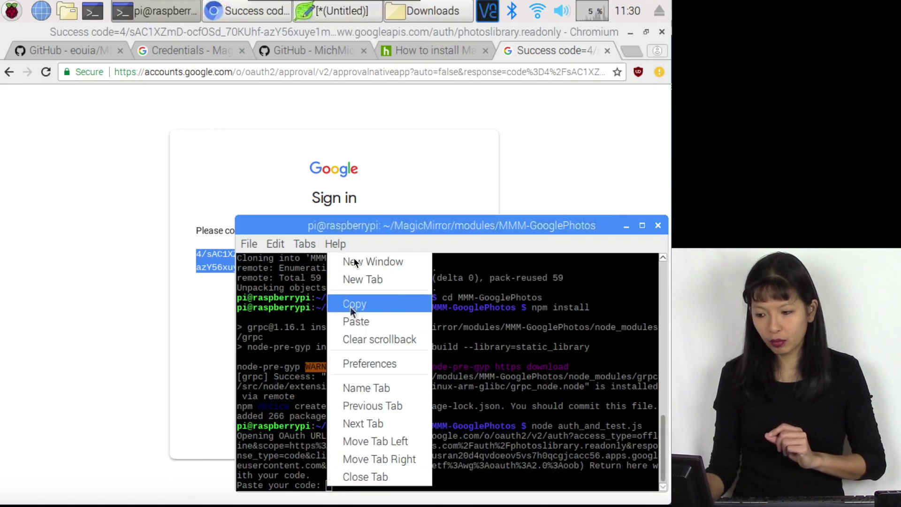
{"action": "left_click", "coordinate": [355, 321]}
{"action": "key", "text": "Return"}
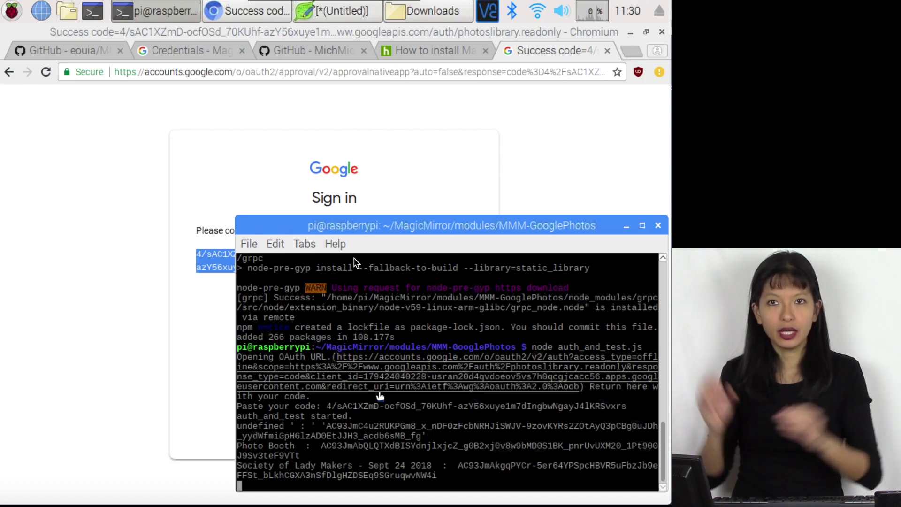
{"action": "key", "text": "ctrl+c"}
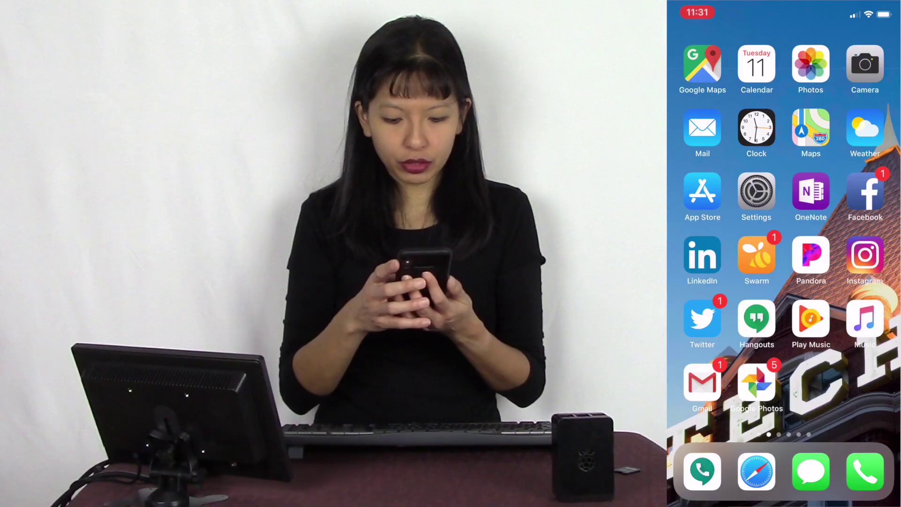
Open Google Photos on the phone and rerun node auth_and_test.js in the Raspberry Pi terminal.
{"action": "left_click", "coordinate": [756, 383]}
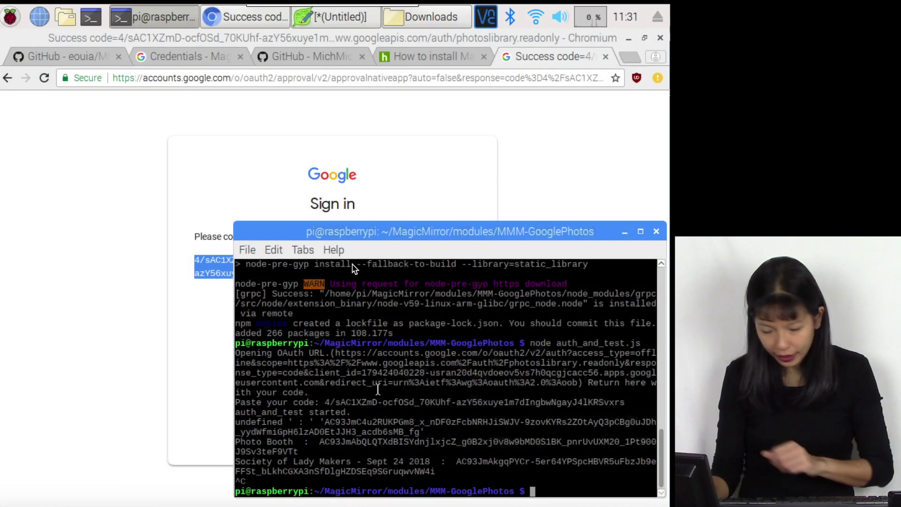
{"action": "key", "text": "Up"}
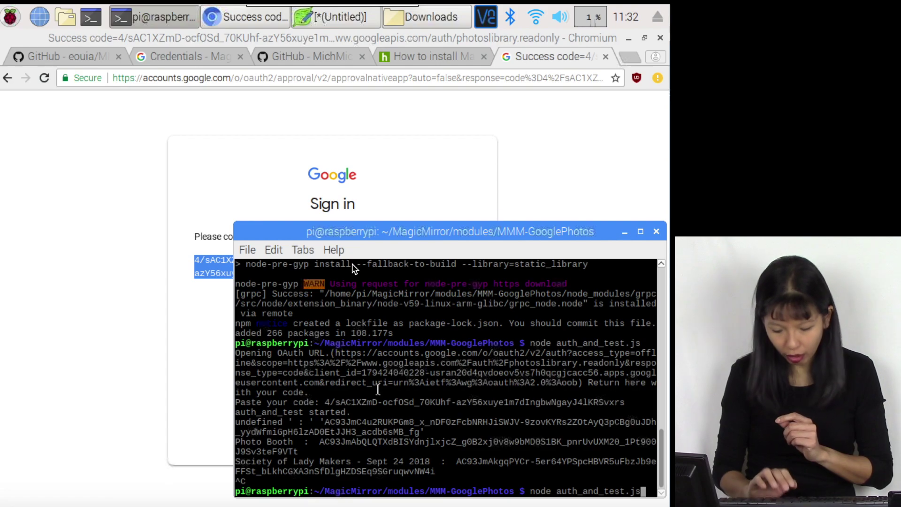
{"action": "key", "text": "Return"}
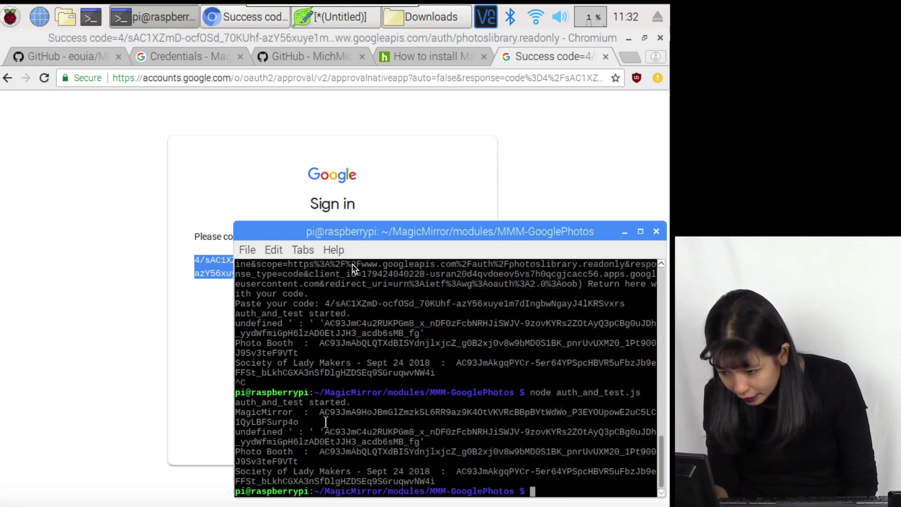
Copy the MagicMirror album's ID from the terminal output and paste it into a new text editor document.
{"action": "left_click_drag", "start_coordinate": [319, 413], "coordinate": [299, 421]}
{"action": "right_click", "coordinate": [297, 421]}
{"action": "left_click", "coordinate": [324, 244]}
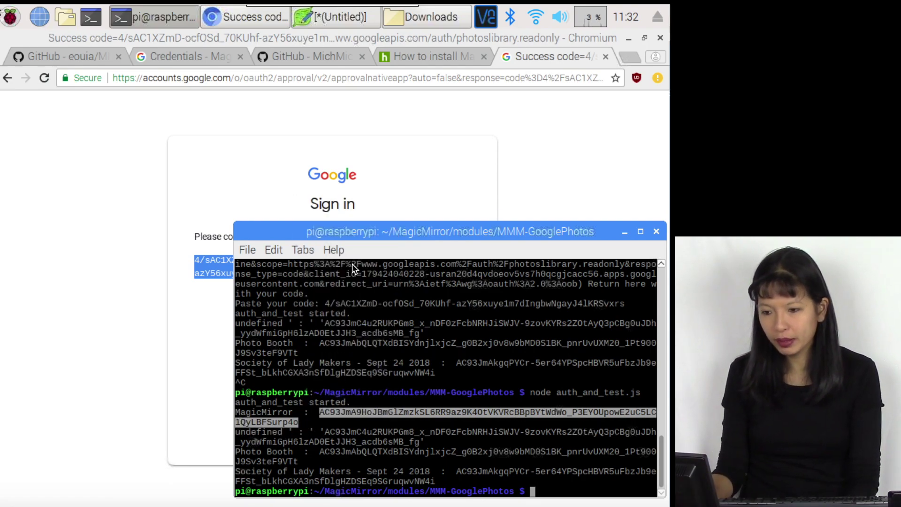
{"action": "left_click", "coordinate": [10, 18]}
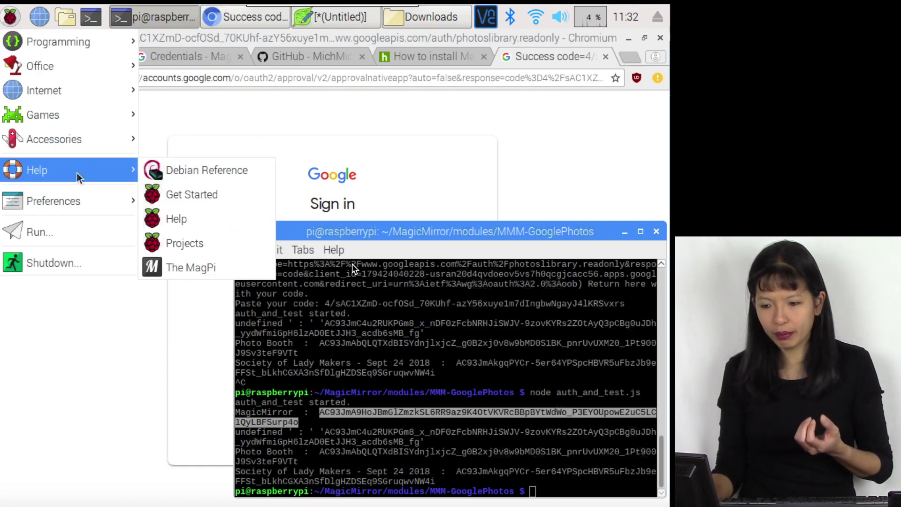
{"action": "mouse_move", "coordinate": [77, 145]}
{"action": "left_click", "coordinate": [193, 334]}
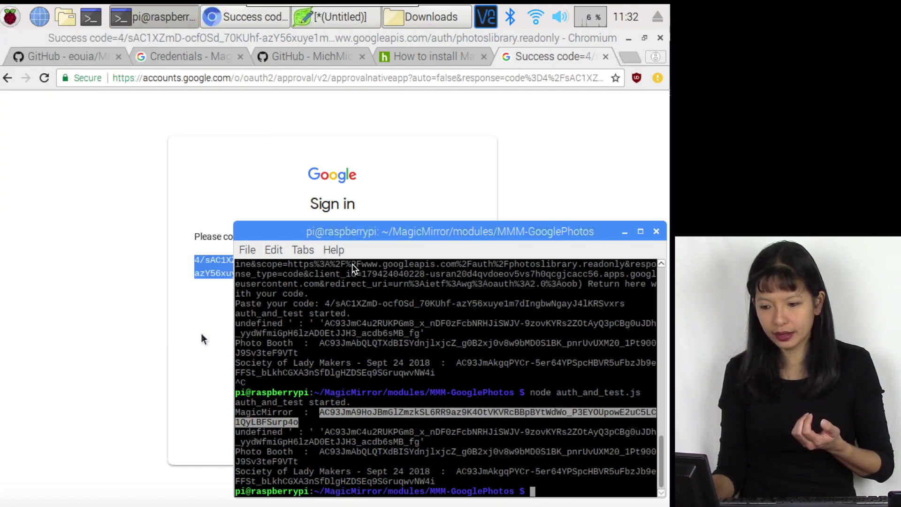
{"action": "right_click", "coordinate": [144, 187]}
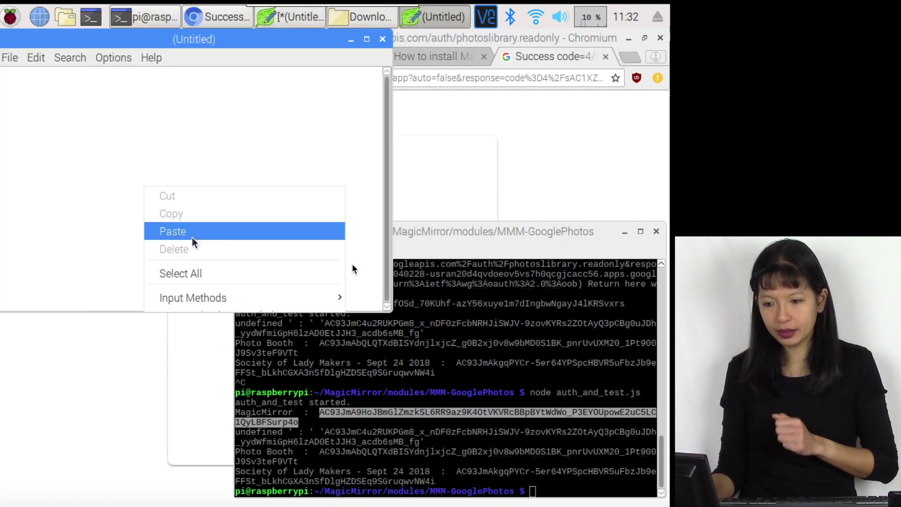
{"action": "left_click", "coordinate": [169, 231]}
Copy the complete MMM-GooglePhotos configuration block from the Configuration section of the module's GitHub README in Chromium.
{"action": "left_click", "coordinate": [285, 10]}
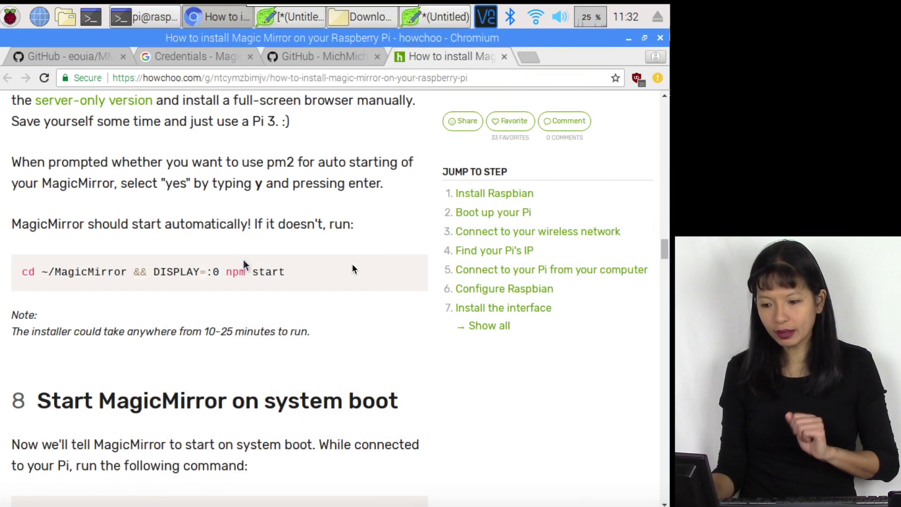
{"action": "left_click", "coordinate": [91, 57]}
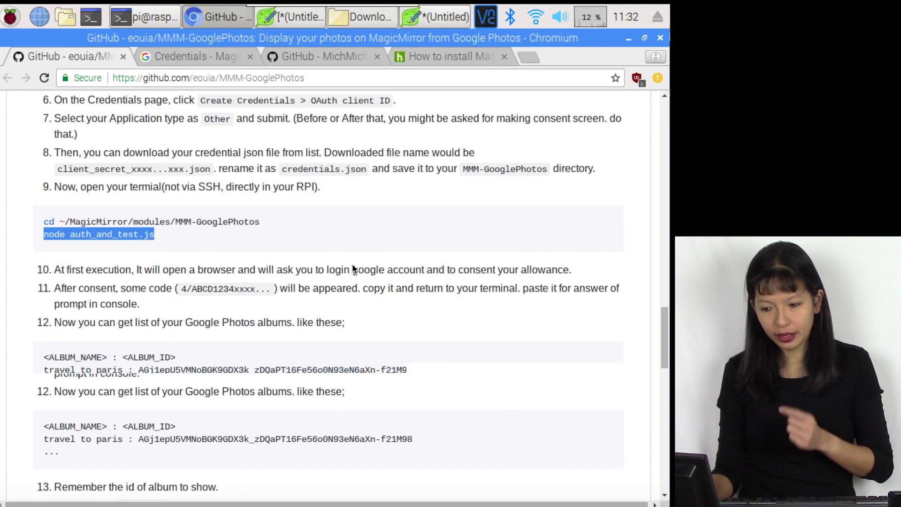
{"action": "scroll", "coordinate": [354, 268], "scroll_direction": "down", "scroll_amount": 3}
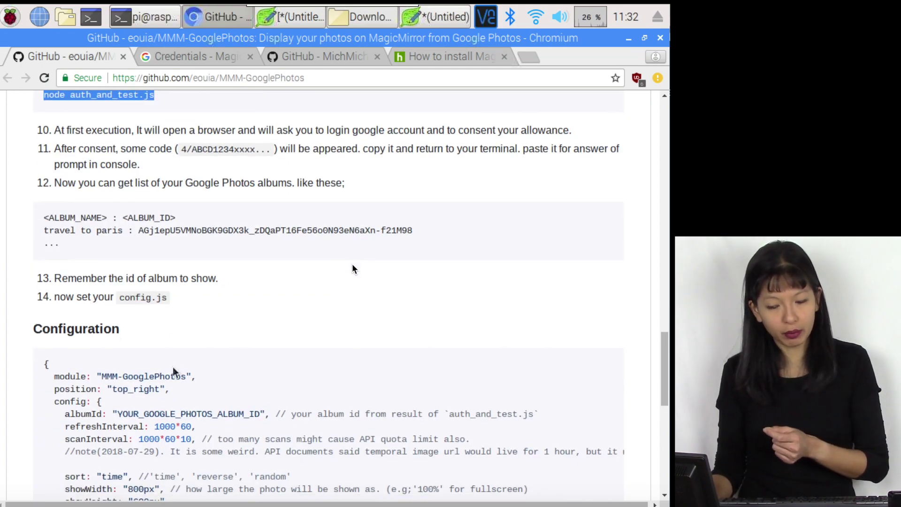
{"action": "scroll", "coordinate": [173, 368], "scroll_direction": "down", "scroll_amount": 2}
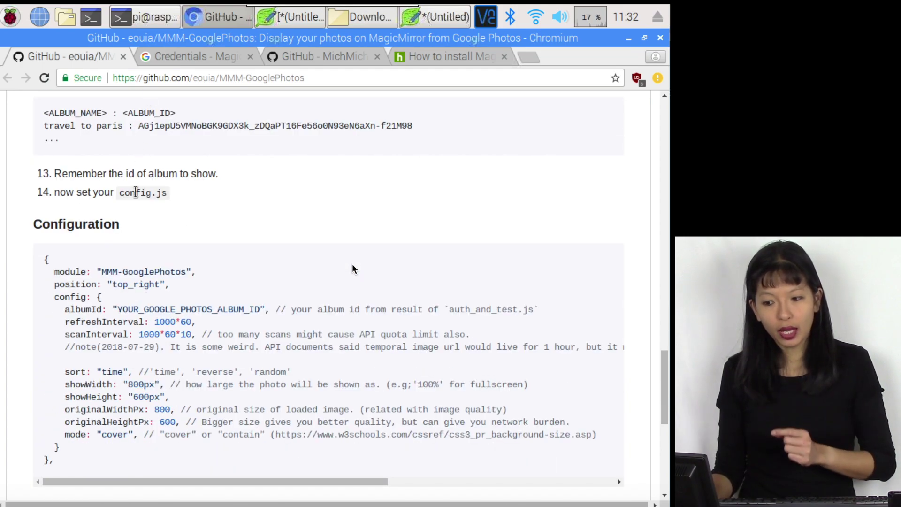
{"action": "left_click_drag", "start_coordinate": [57, 464], "coordinate": [71, 305]}
{"action": "right_click", "coordinate": [72, 304]}
{"action": "left_click", "coordinate": [94, 311]}
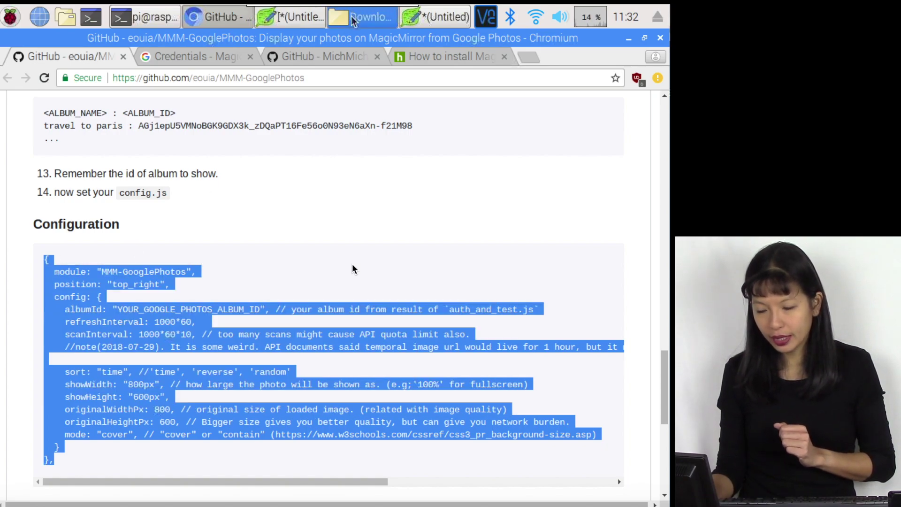
Open config.js from the MagicMirror/config folder in Geany and close the custom.css file.
{"action": "left_click", "coordinate": [352, 19]}
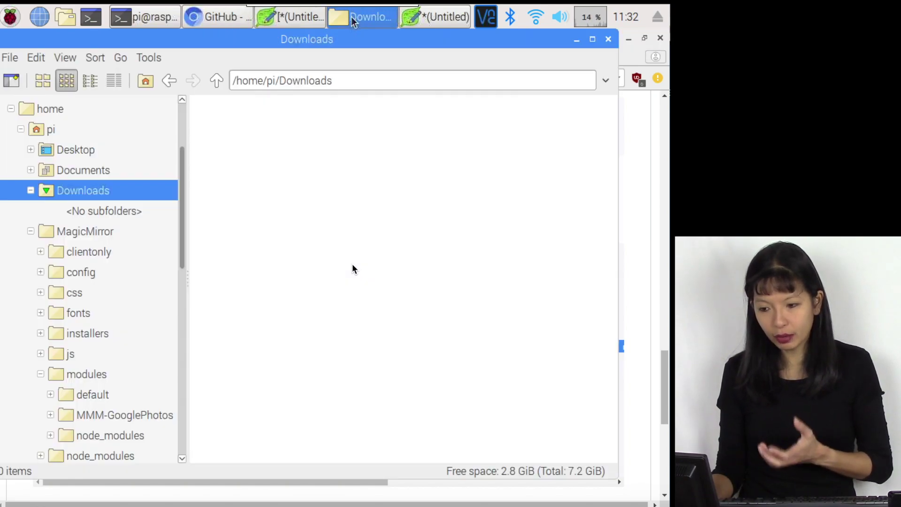
{"action": "left_click", "coordinate": [30, 192]}
{"action": "left_click", "coordinate": [80, 254]}
{"action": "right_click", "coordinate": [223, 128]}
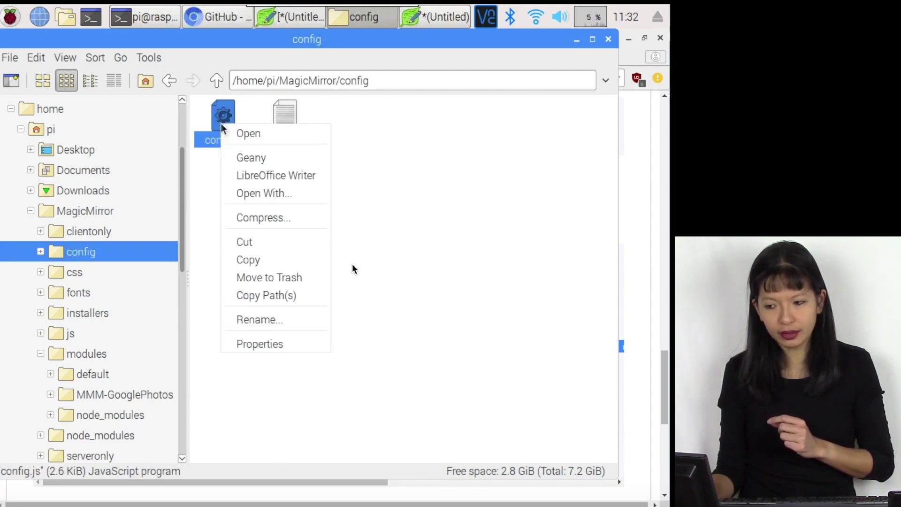
{"action": "left_click", "coordinate": [238, 156]}
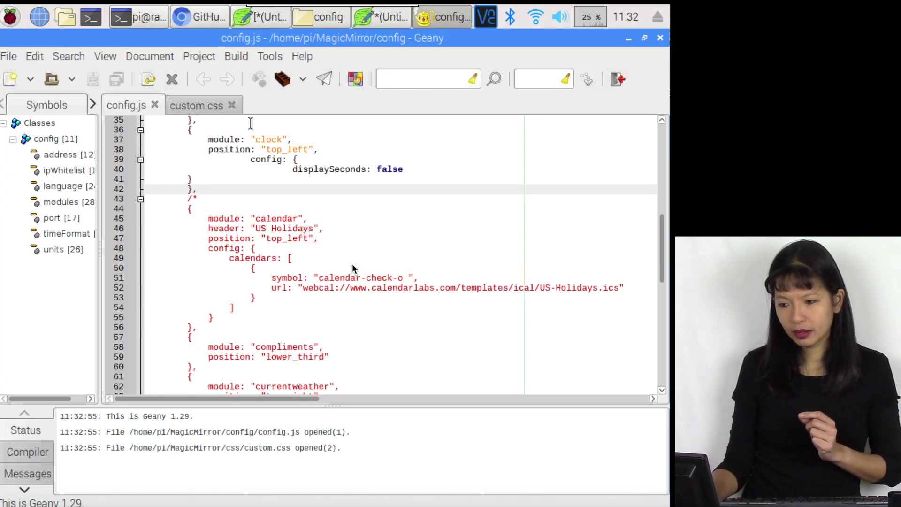
{"action": "left_click", "coordinate": [232, 105]}
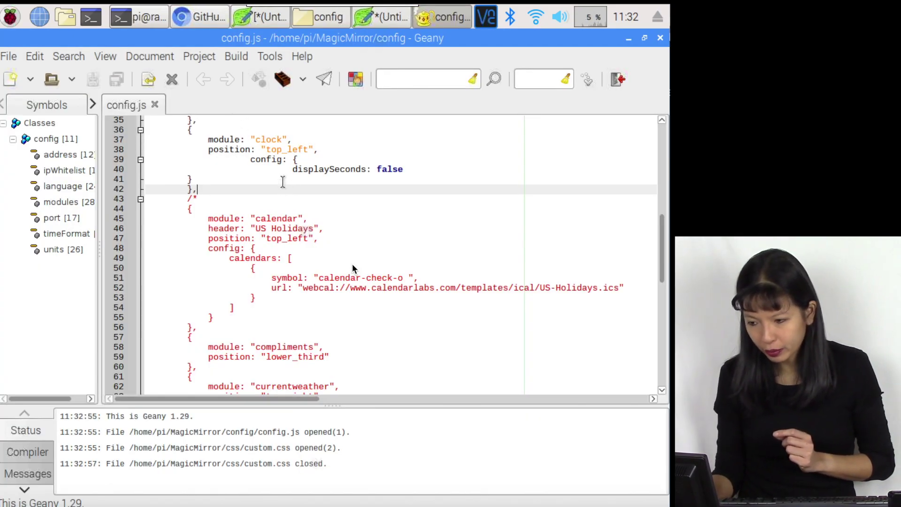
Insert the copied MMM-GooglePhotos block on a new line directly after the clock module in config.js.
{"action": "scroll", "coordinate": [288, 202], "scroll_direction": "down", "scroll_amount": 13}
{"action": "scroll", "coordinate": [296, 199], "scroll_direction": "up", "scroll_amount": 20}
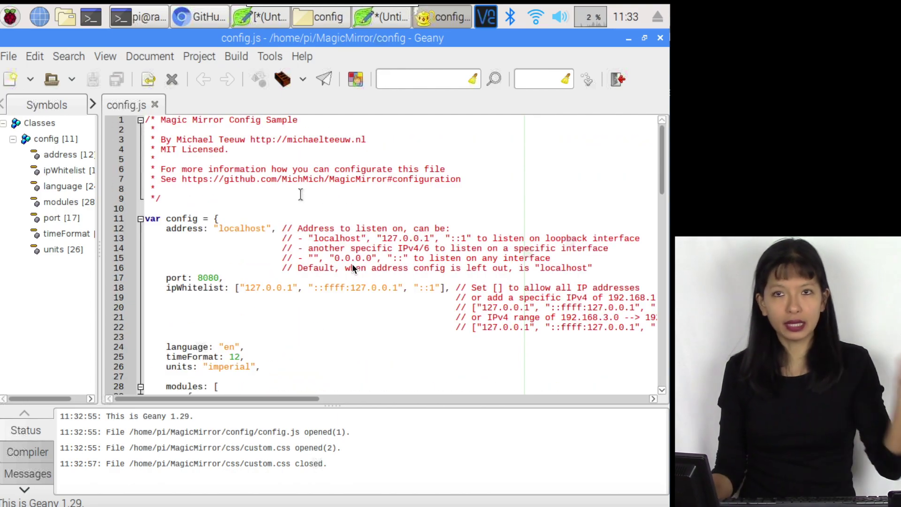
{"action": "scroll", "coordinate": [353, 269], "scroll_direction": "down", "scroll_amount": 7}
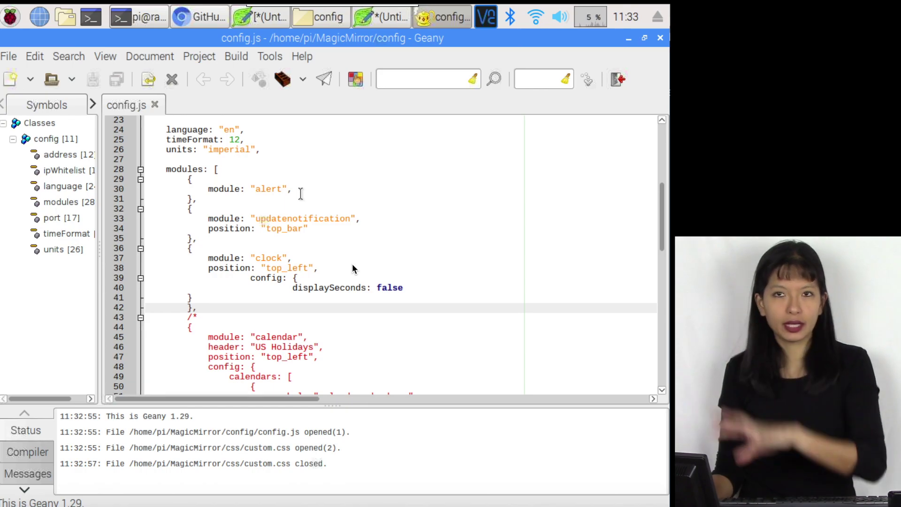
{"action": "scroll", "coordinate": [353, 268], "scroll_direction": "down", "scroll_amount": 3}
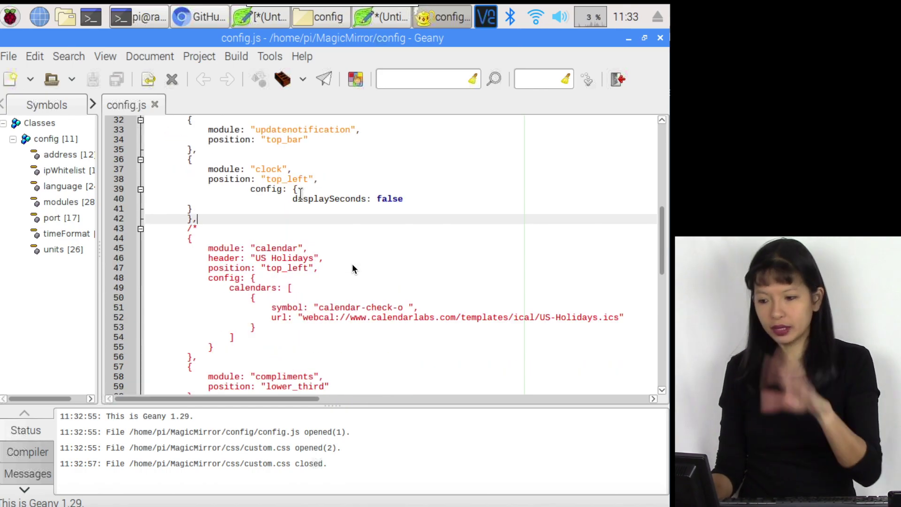
{"action": "scroll", "coordinate": [352, 268], "scroll_direction": "down", "scroll_amount": 7}
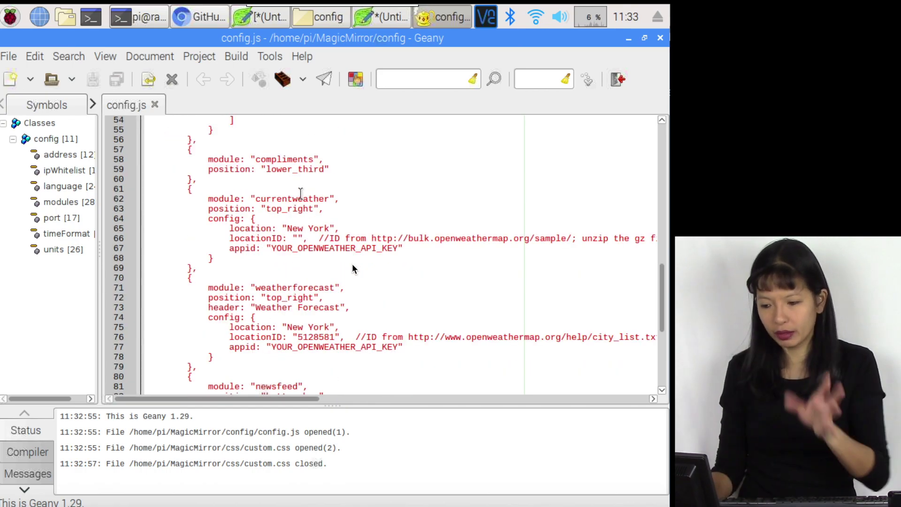
{"action": "scroll", "coordinate": [352, 269], "scroll_direction": "up", "scroll_amount": 7}
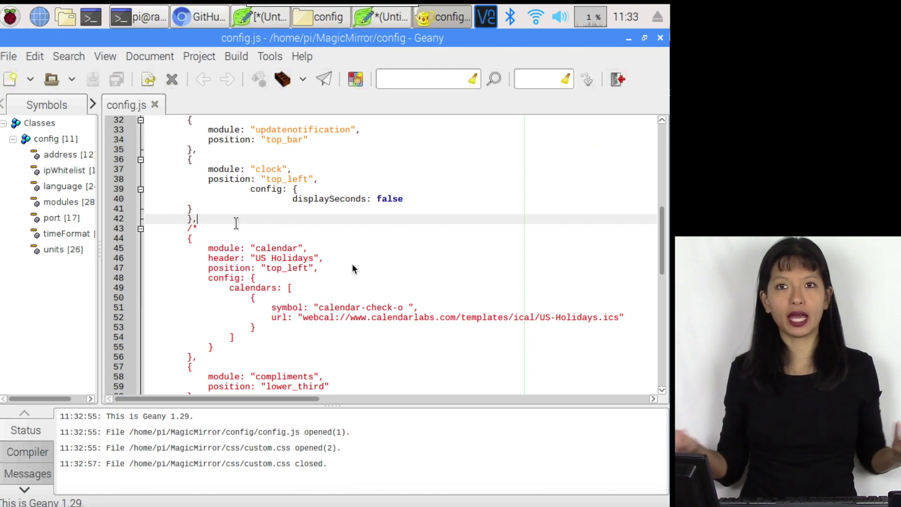
{"action": "key", "text": "Return"}
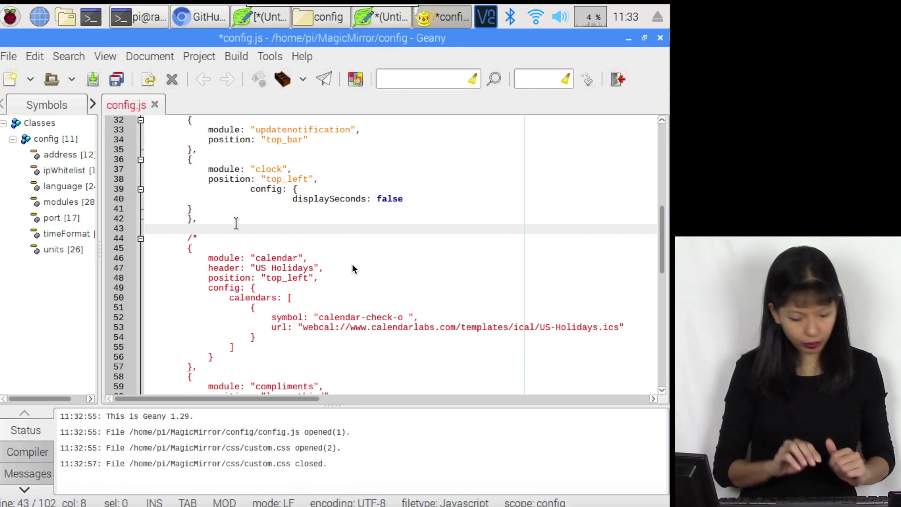
{"action": "key", "text": "ctrl+v"}
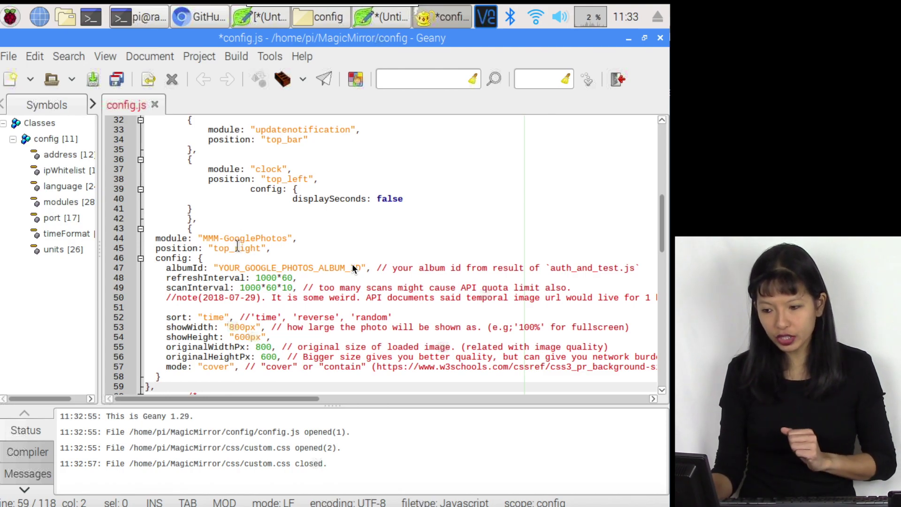
Clear the position value inside the quotes of the MMM-GooglePhotos module entry.
{"action": "left_click", "coordinate": [261, 247]}
{"action": "left_click", "coordinate": [261, 230]}
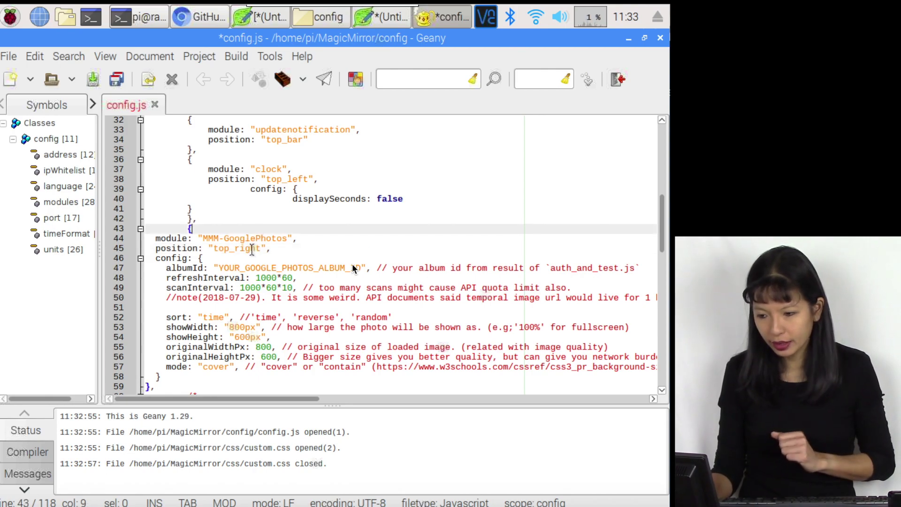
{"action": "left_click_drag", "start_coordinate": [261, 249], "coordinate": [240, 249]}
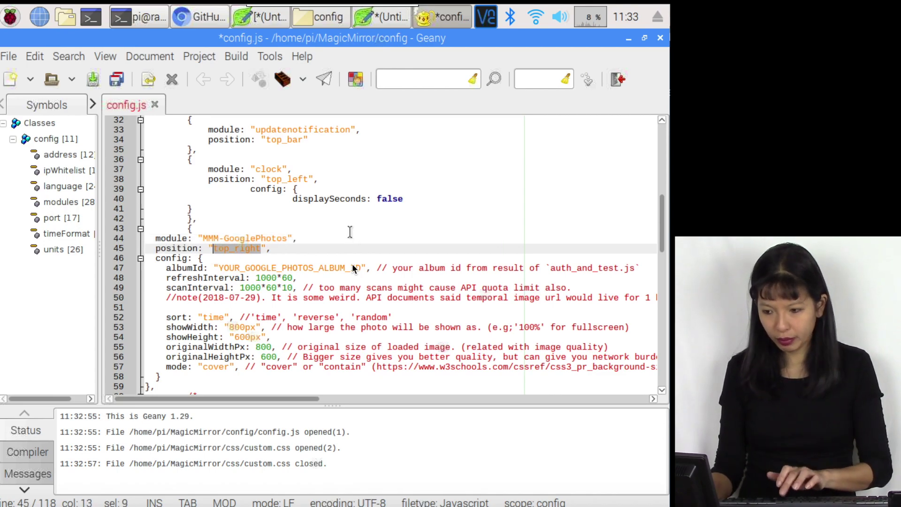
{"action": "key", "text": "BackSpace"}
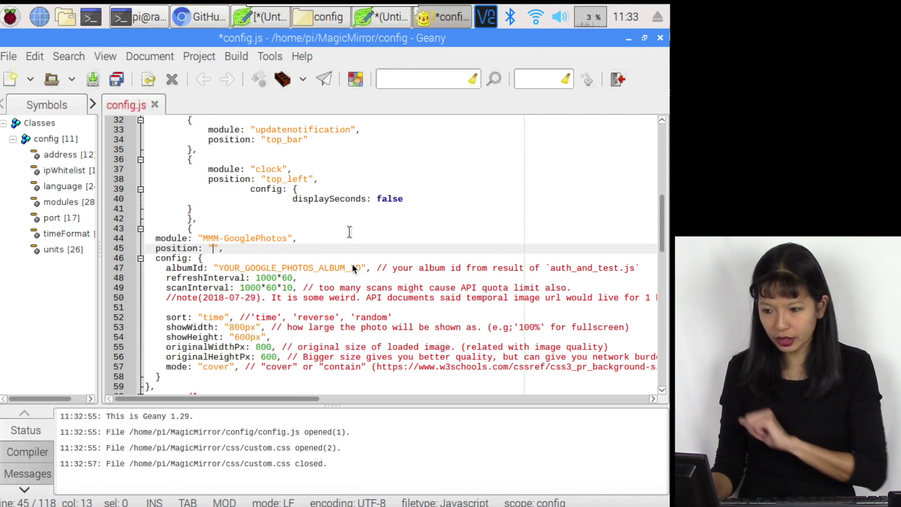
Copy the position value fullscreen_below from the module configuration table in the MagicMirror GitHub README in Chromium.
{"action": "left_click", "coordinate": [185, 21]}
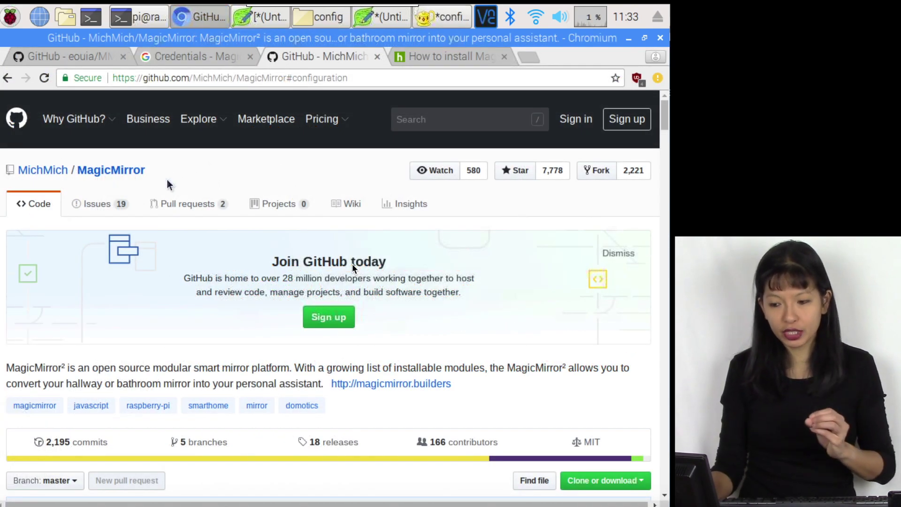
{"action": "scroll", "coordinate": [353, 268], "scroll_direction": "down", "scroll_amount": 15}
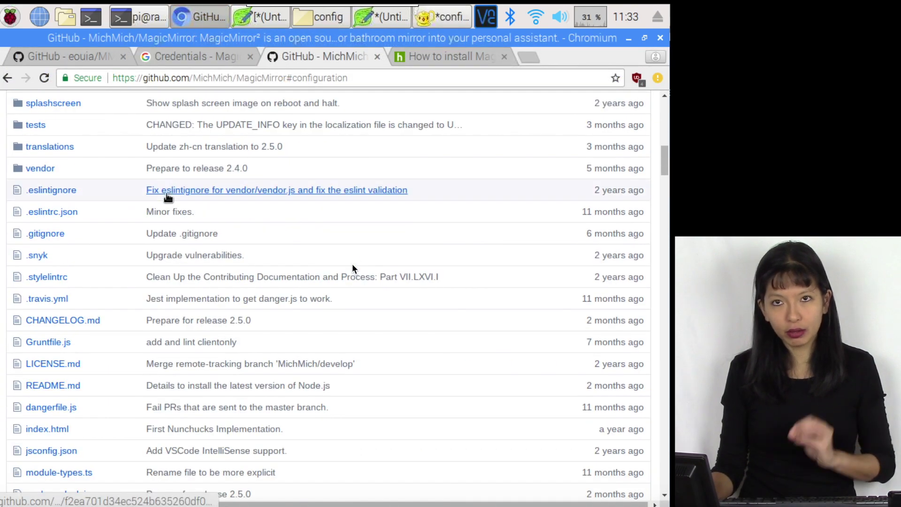
{"action": "scroll", "coordinate": [353, 269], "scroll_direction": "down", "scroll_amount": 8}
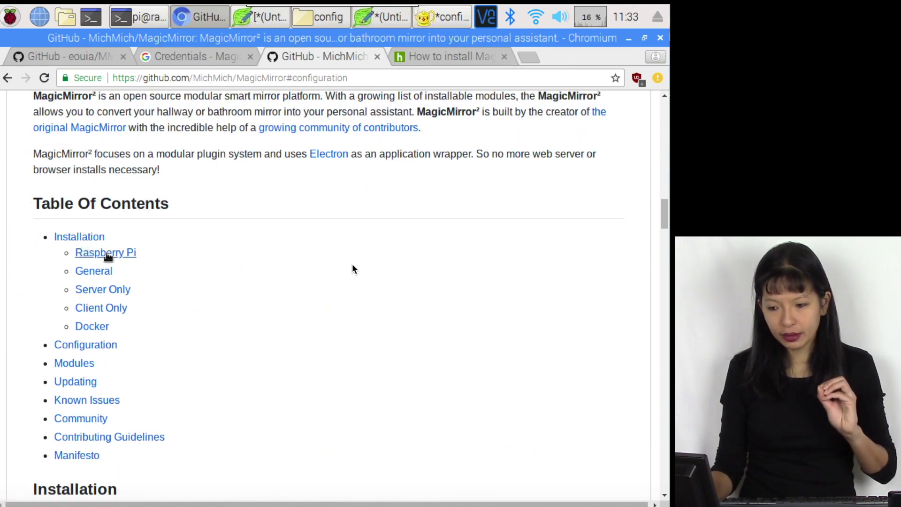
{"action": "left_click", "coordinate": [91, 348]}
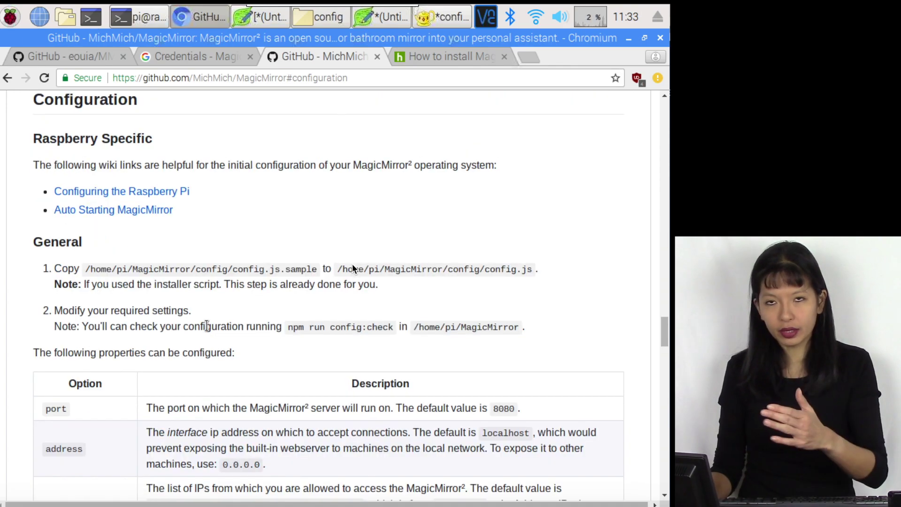
{"action": "scroll", "coordinate": [206, 325], "scroll_direction": "down", "scroll_amount": 3}
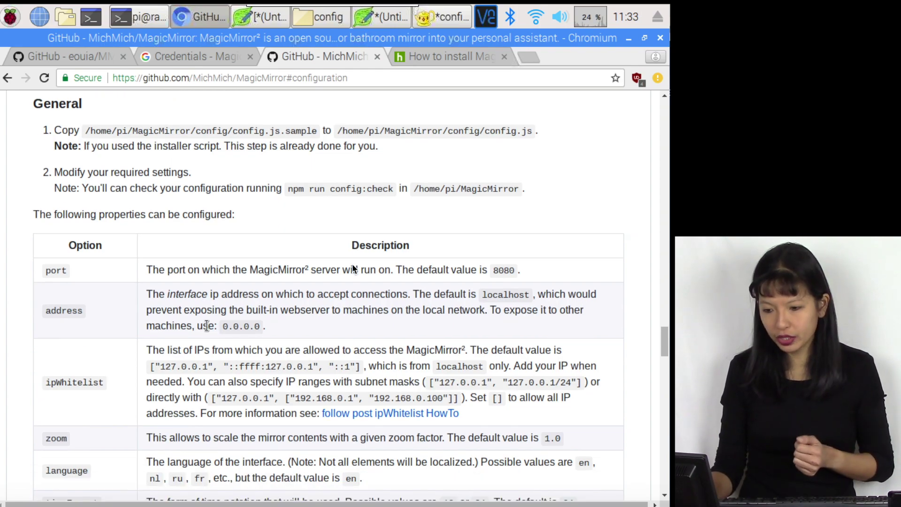
{"action": "scroll", "coordinate": [207, 325], "scroll_direction": "down", "scroll_amount": 5}
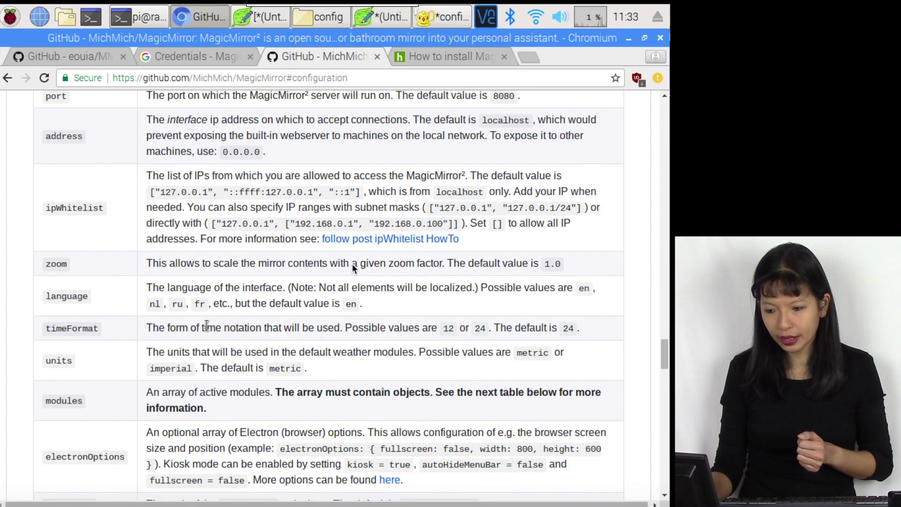
{"action": "scroll", "coordinate": [207, 325], "scroll_direction": "down", "scroll_amount": 4}
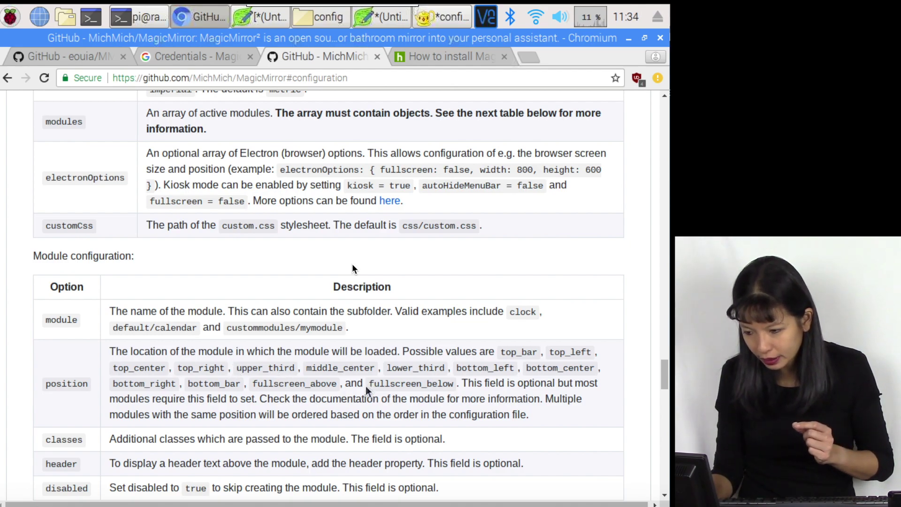
{"action": "left_click_drag", "start_coordinate": [370, 385], "coordinate": [451, 386]}
{"action": "right_click", "coordinate": [442, 386]}
{"action": "left_click", "coordinate": [423, 396]}
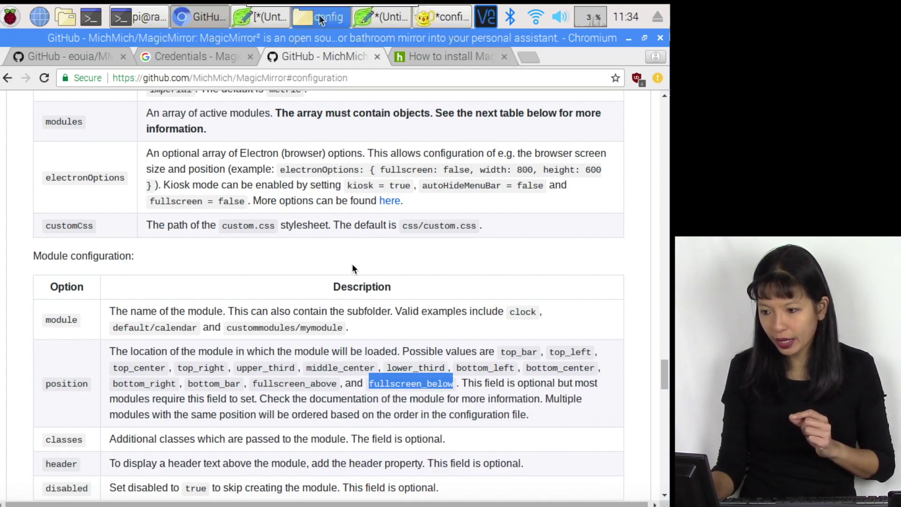
Insert the copied fullscreen_below as the position value of the MMM-GooglePhotos entry in config.js in Geany.
{"action": "left_click", "coordinate": [434, 18]}
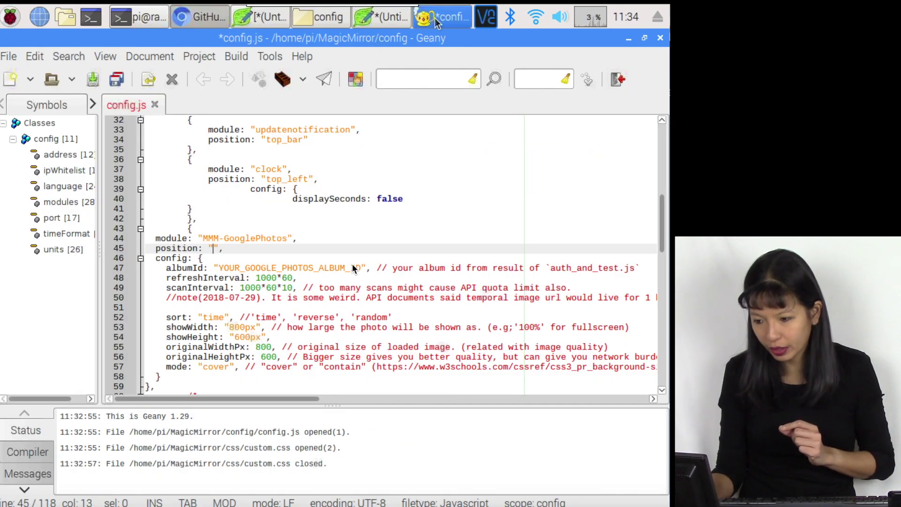
{"action": "right_click", "coordinate": [212, 246]}
{"action": "left_click", "coordinate": [262, 283]}
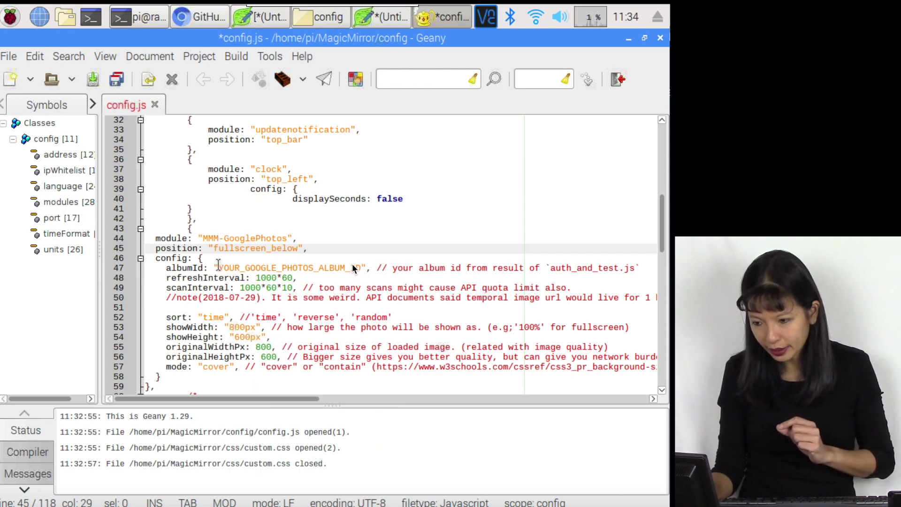
Replace the albumId placeholder in the MMM-GooglePhotos entry with the album ID copied from the untitled text editor note.
{"action": "left_click_drag", "start_coordinate": [218, 268], "coordinate": [361, 268]}
{"action": "key", "text": "BackSpace"}
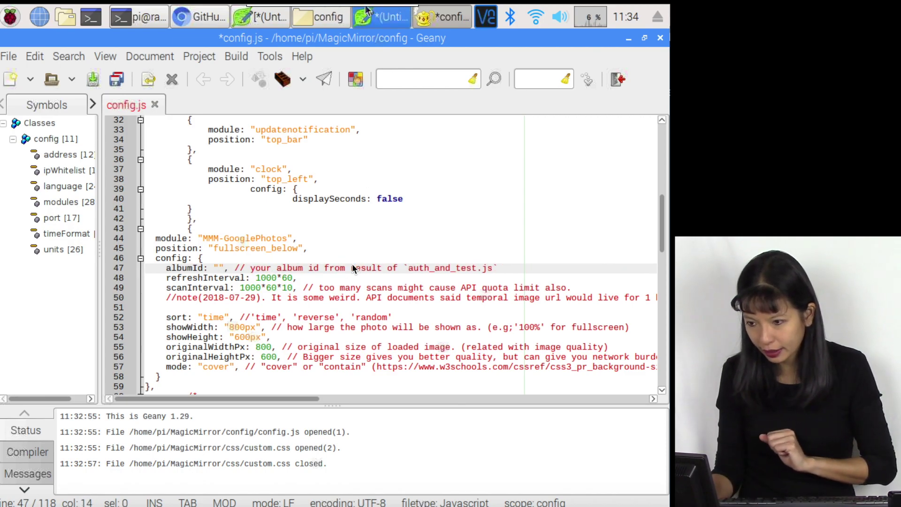
{"action": "left_click", "coordinate": [376, 16]}
{"action": "double_click", "coordinate": [151, 71]}
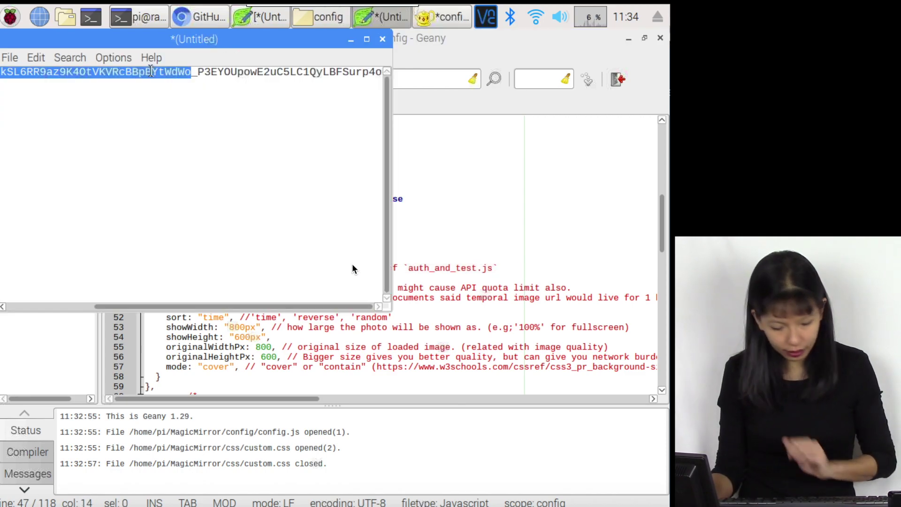
{"action": "right_click", "coordinate": [151, 71]}
{"action": "left_click", "coordinate": [187, 157]}
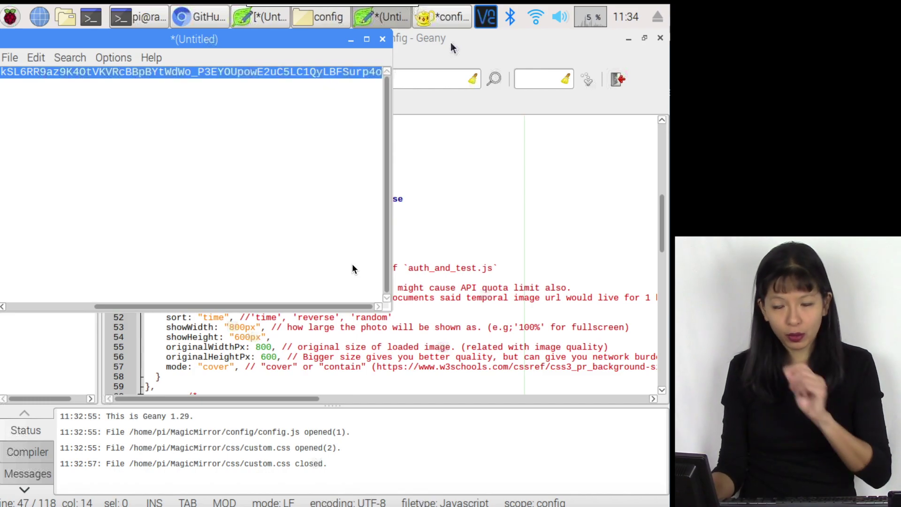
{"action": "left_click", "coordinate": [450, 45]}
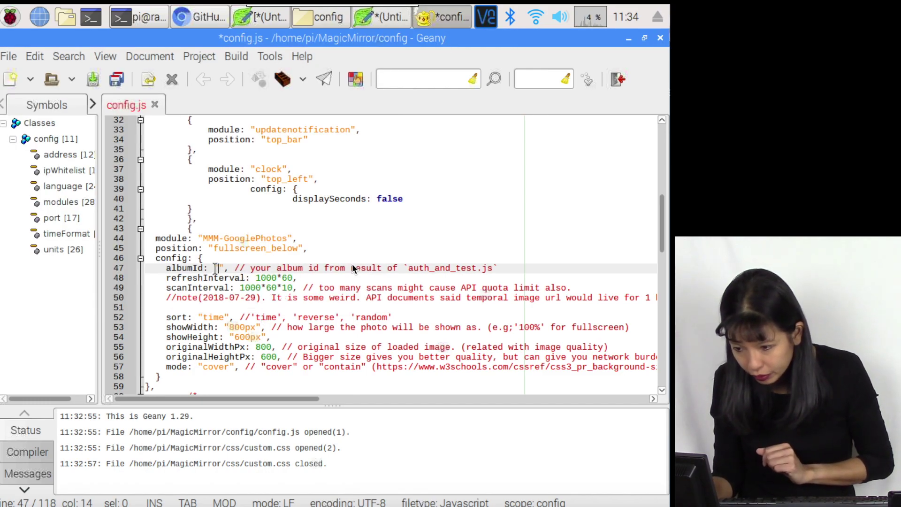
{"action": "key", "text": "ctrl+v"}
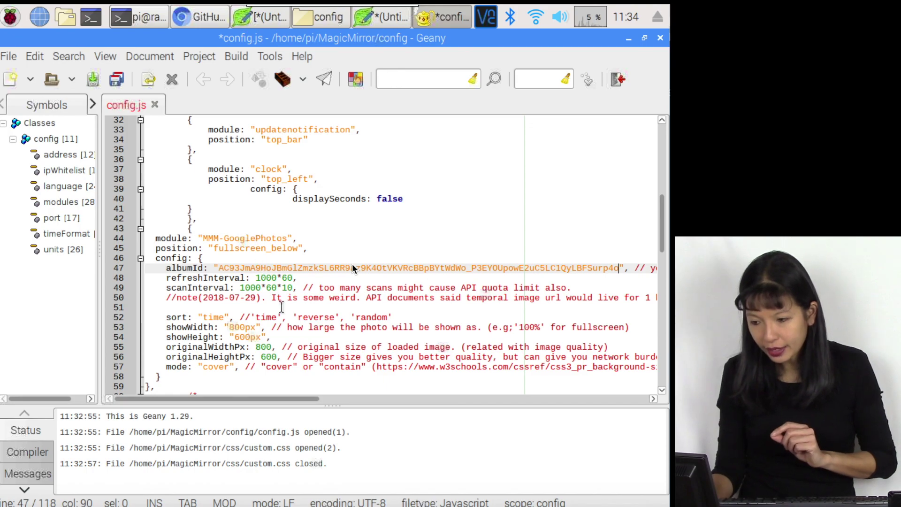
{"action": "left_click", "coordinate": [288, 278]}
{"action": "left_click", "coordinate": [287, 288]}
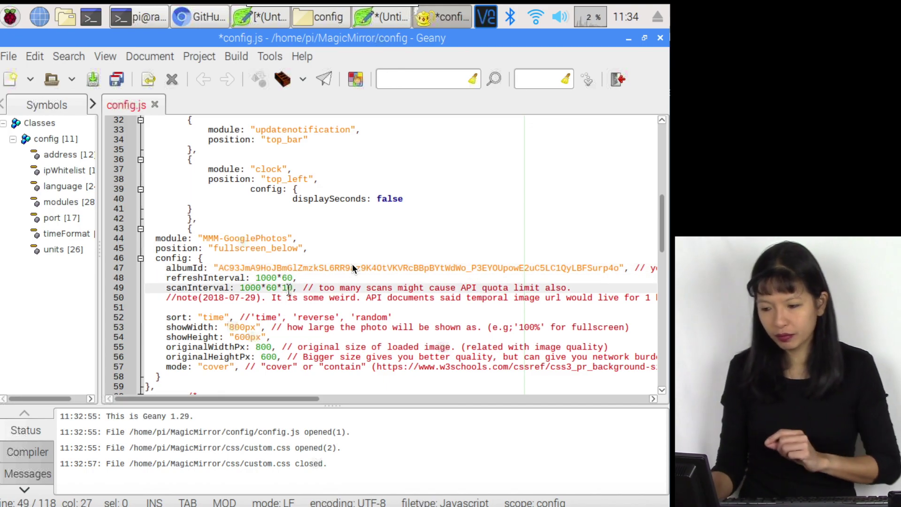
{"action": "double_click", "coordinate": [213, 317]}
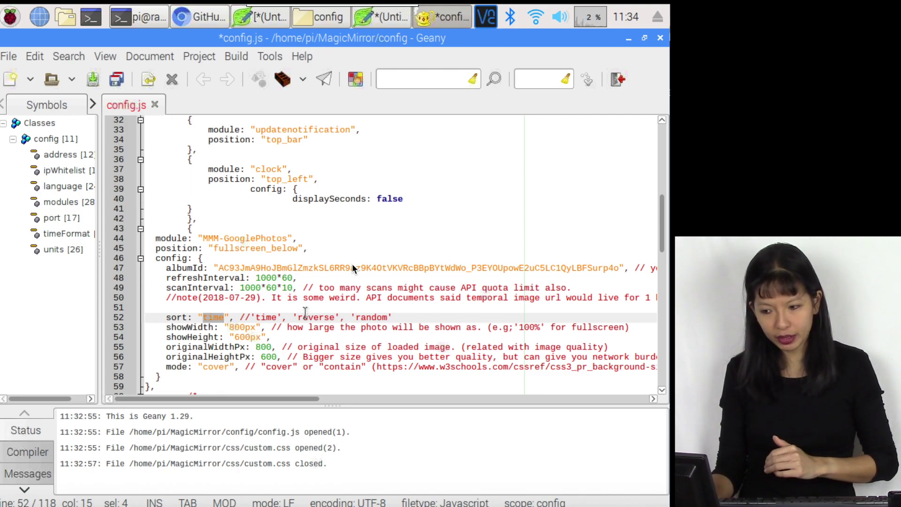
{"action": "left_click", "coordinate": [319, 318]}
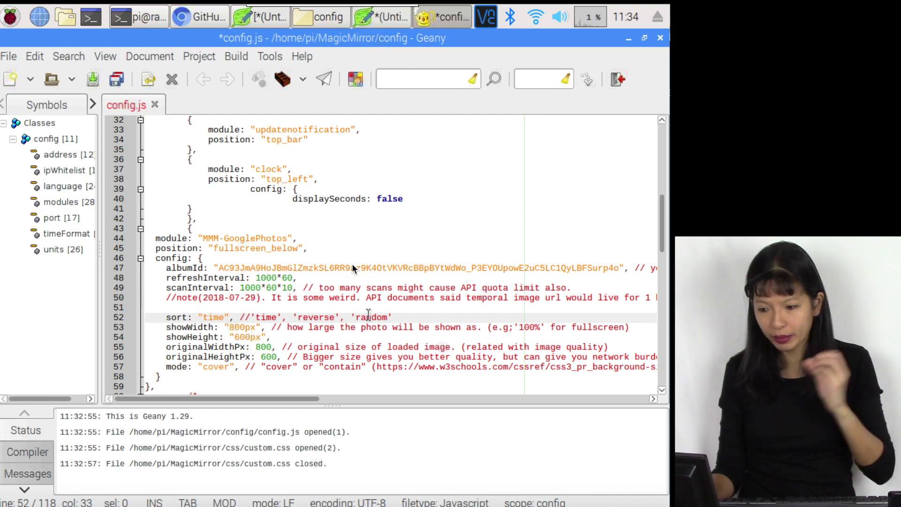
Set showWidth to 1024px and showHeight to 768px in the MMM-GooglePhotos configuration.
{"action": "left_click", "coordinate": [253, 327]}
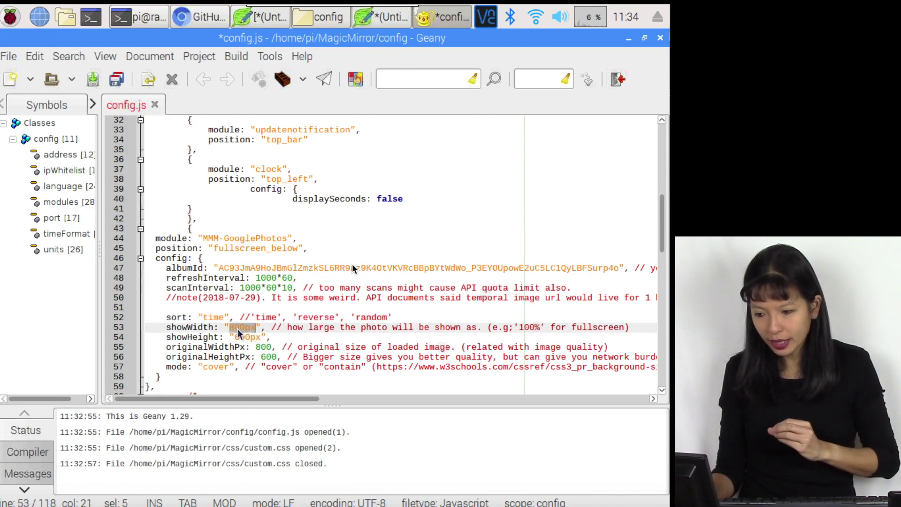
{"action": "key", "text": "Left"}
{"action": "key", "text": "Left"}
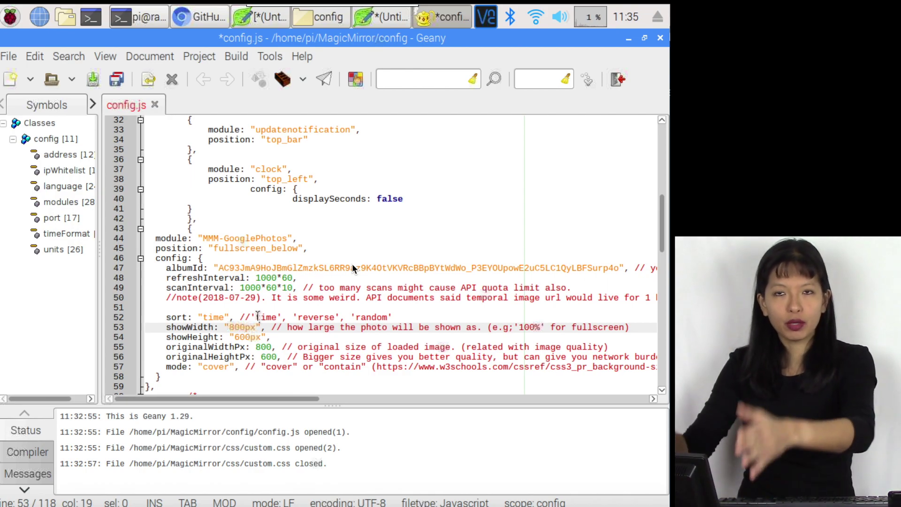
{"action": "key", "text": "BackSpace"}
{"action": "key", "text": "BackSpace"}
{"action": "key", "text": "BackSpace"}
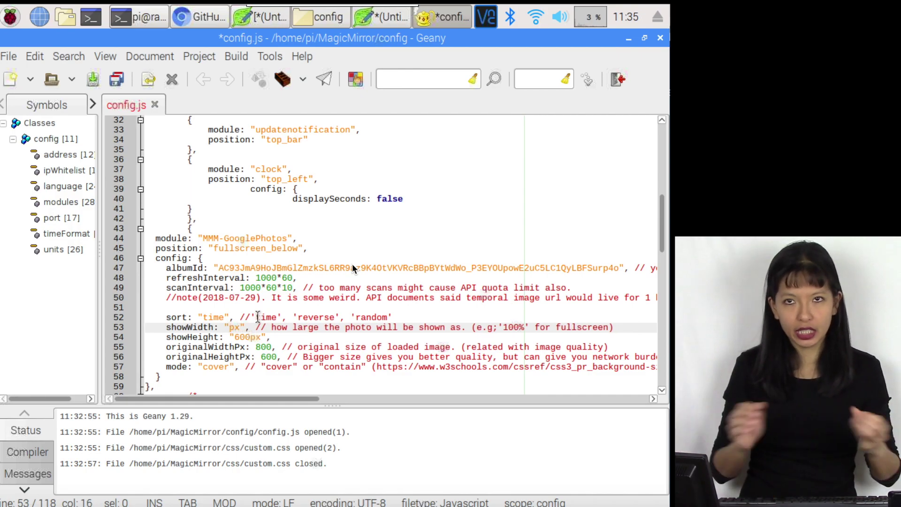
{"action": "type", "text": "1025"}
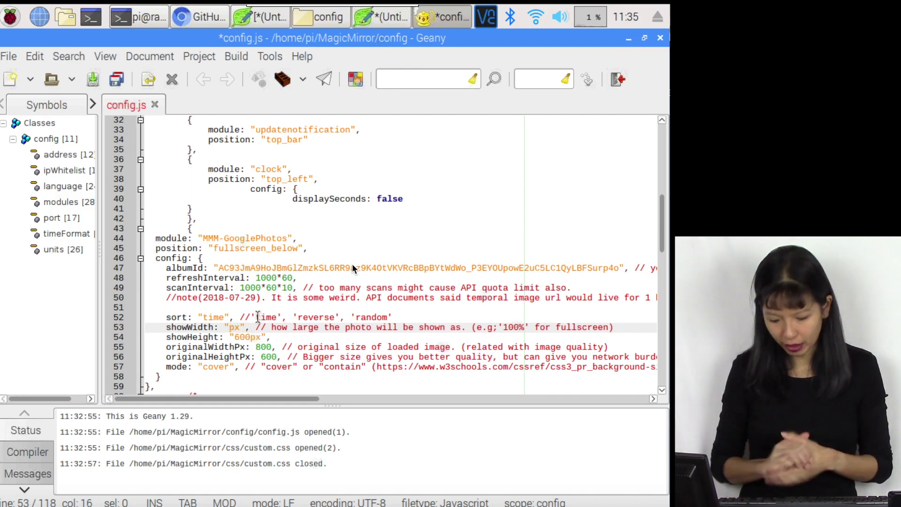
{"action": "key", "text": "Right"}
{"action": "key", "text": "Right"}
{"action": "key", "text": "Right"}
{"action": "key", "text": "Delete"}
{"action": "key", "text": "Delete"}
{"action": "key", "text": "Down"}
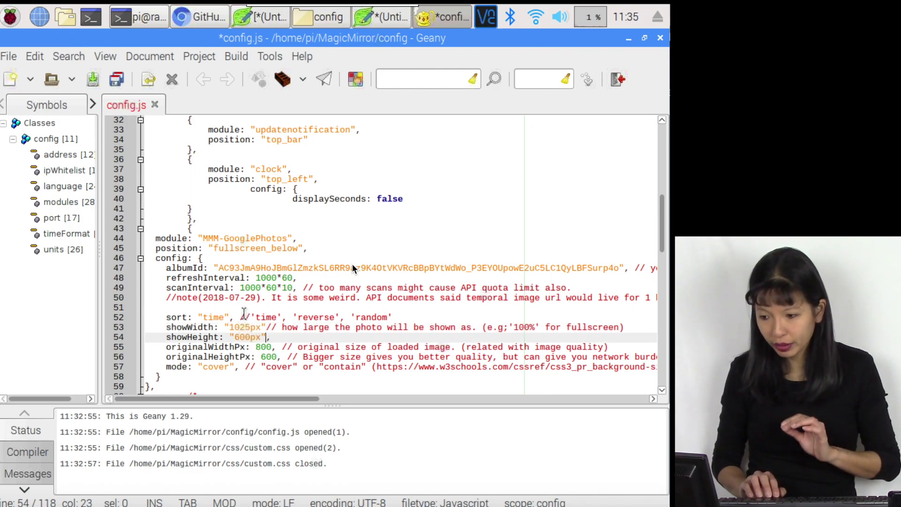
{"action": "key", "text": "Left"}
{"action": "key", "text": "Left"}
{"action": "key", "text": "Left"}
{"action": "key", "text": "BackSpace"}
{"action": "key", "text": "BackSpace"}
{"action": "key", "text": "BackSpace"}
{"action": "type", "text": "762"}
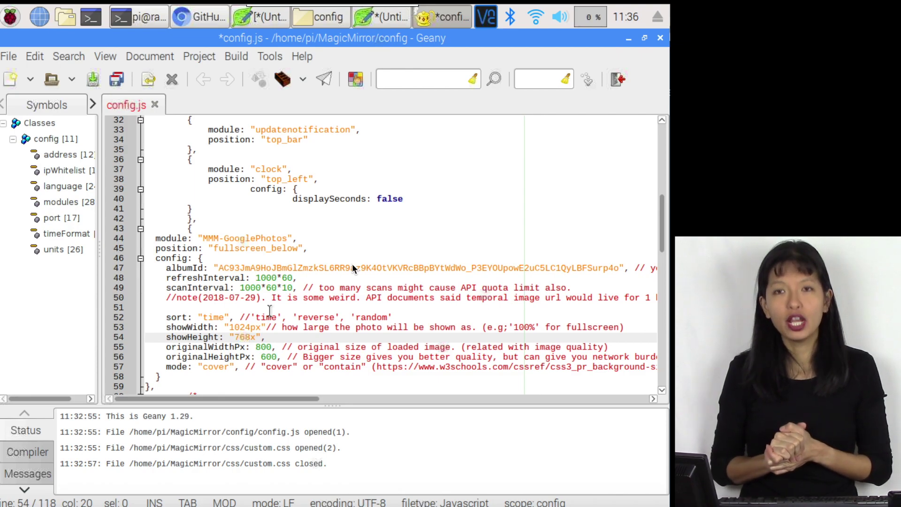
{"action": "type", "text": "p"}
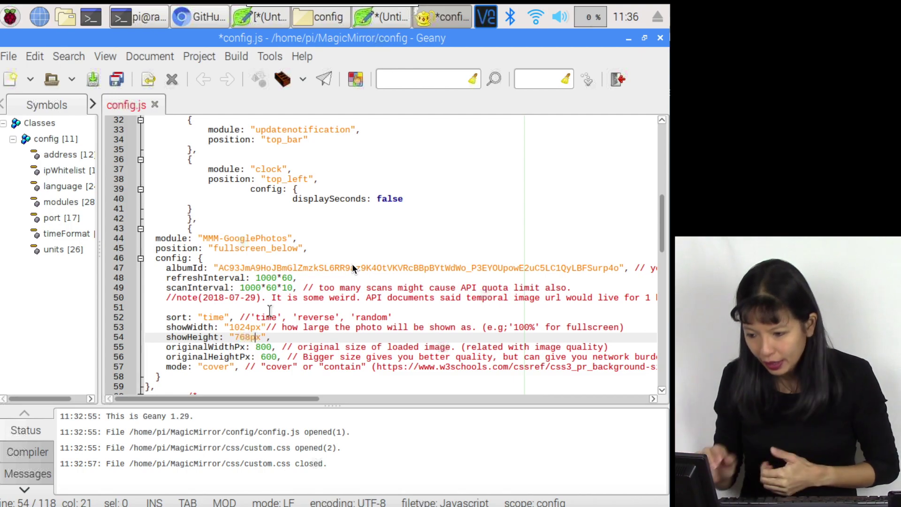
Set originalWidthPx to 1024 and originalHeightPx to 768 in the MMM-GooglePhotos configuration and save config.js.
{"action": "key", "text": "Down"}
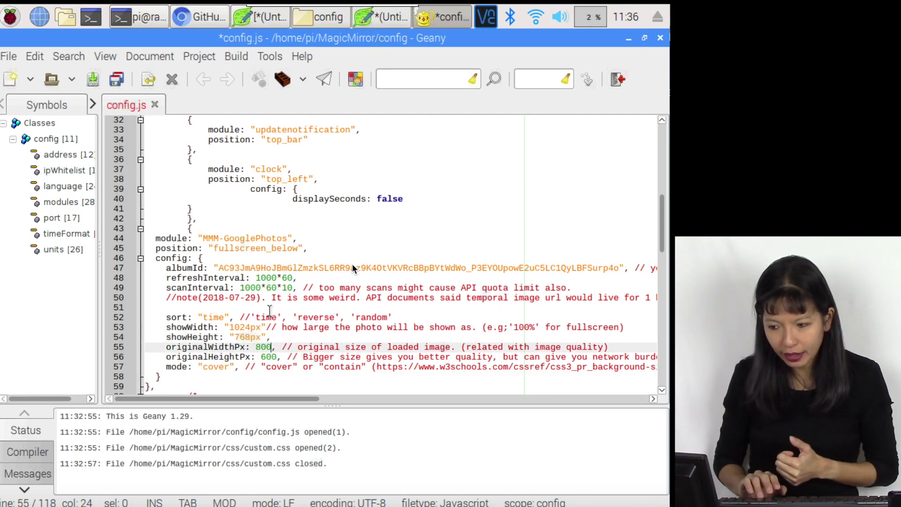
{"action": "key", "text": "BackSpace"}
{"action": "key", "text": "BackSpace"}
{"action": "key", "text": "BackSpace"}
{"action": "type", "text": "1024"}
{"action": "key", "text": "Down"}
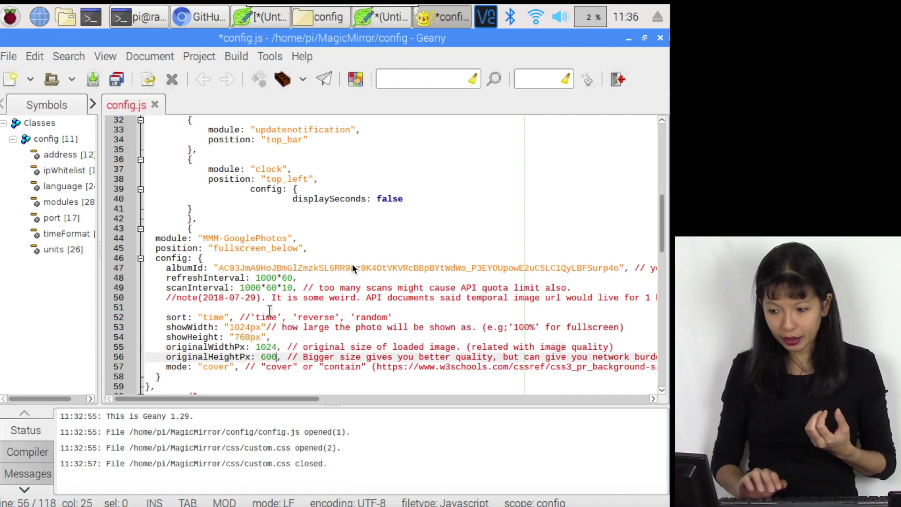
{"action": "key", "text": "BackSpace"}
{"action": "key", "text": "BackSpace"}
{"action": "key", "text": "BackSpace"}
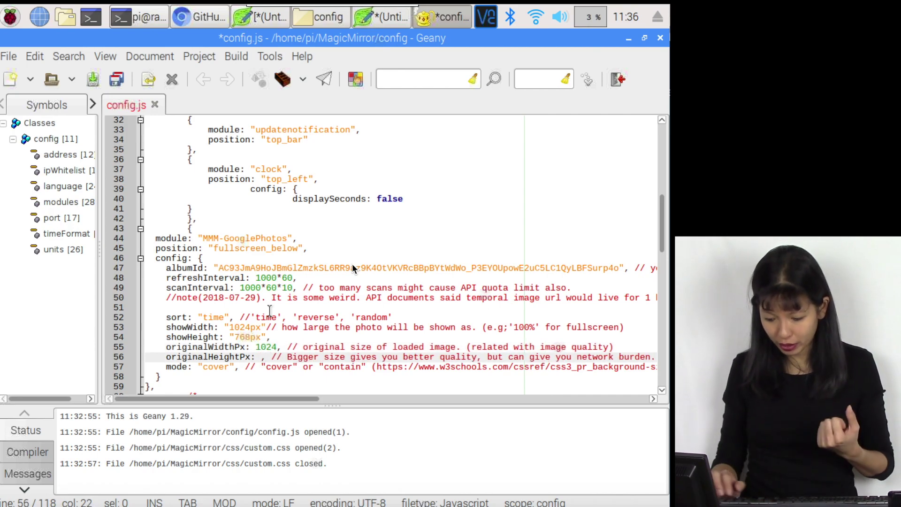
{"action": "type", "text": "768"}
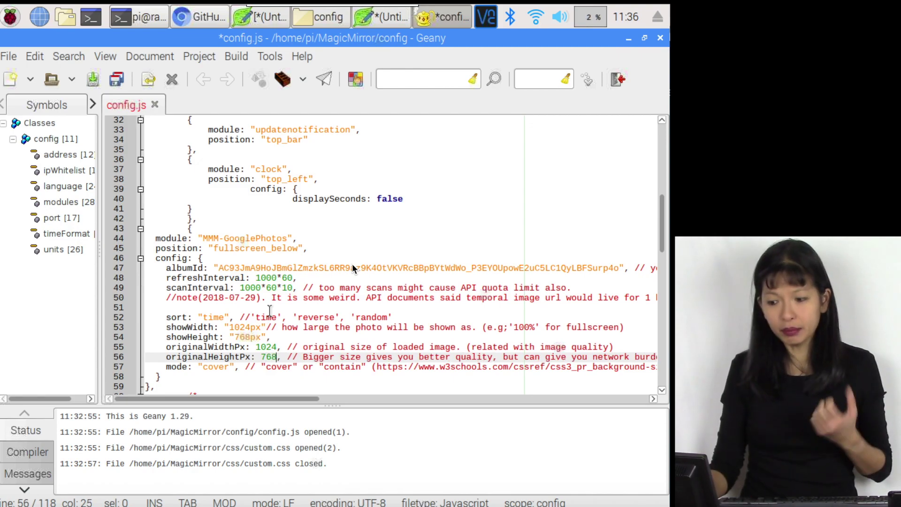
{"action": "key", "text": "ctrl+s"}
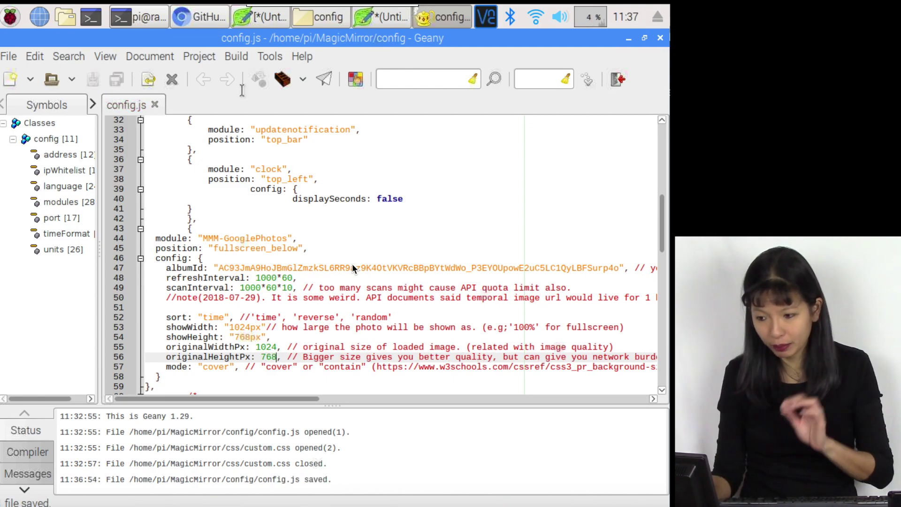
Add the missing comma after the "1024px" showWidth value in the MMM-GooglePhotos entry and save the file.
{"action": "scroll", "coordinate": [230, 223], "scroll_direction": "down", "scroll_amount": 4}
{"action": "left_click", "coordinate": [268, 218]}
{"action": "type", "text": ","}
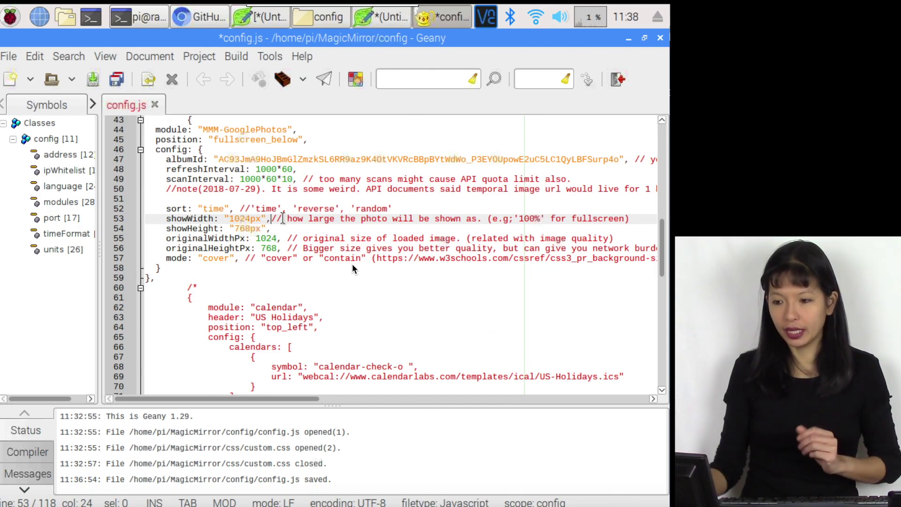
{"action": "left_click", "coordinate": [115, 80]}
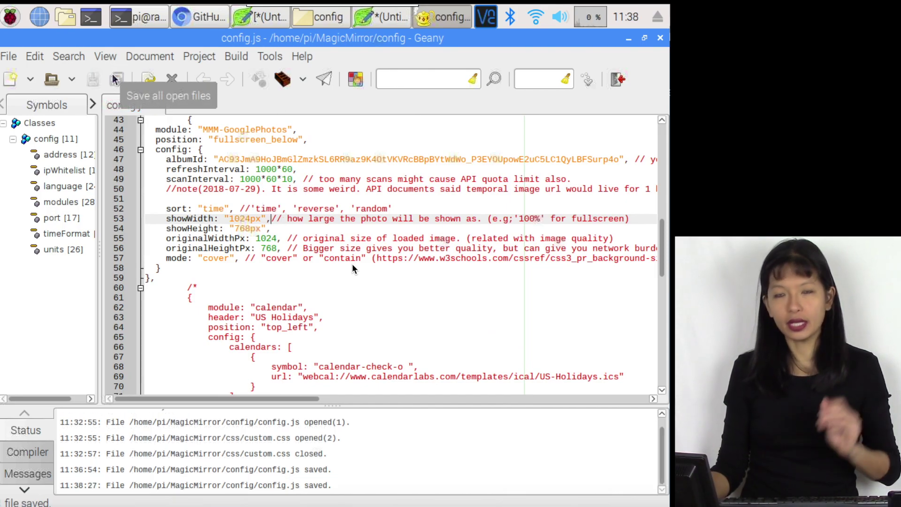
Start MagicMirror from the terminal by rerunning the command cd ~/MagicMirror && DISPLAY=:0 npm start.
{"action": "left_click", "coordinate": [138, 19]}
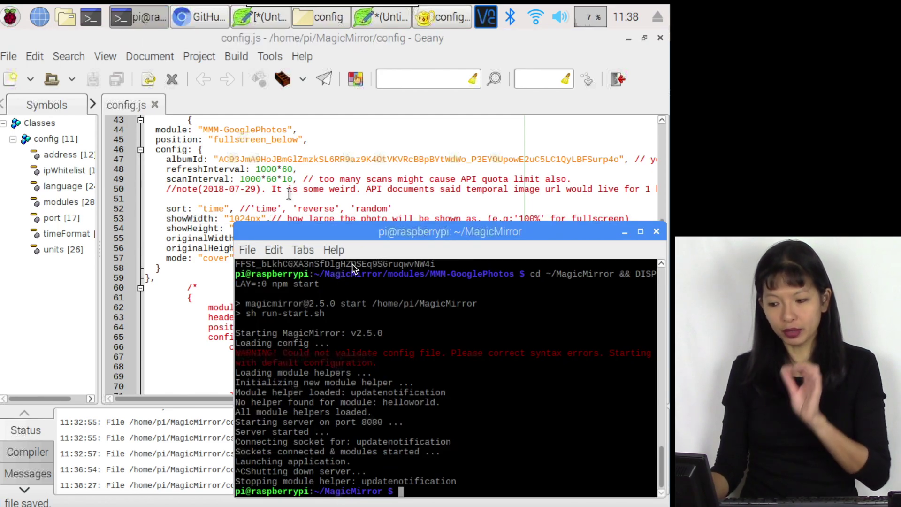
{"action": "key", "text": "Up"}
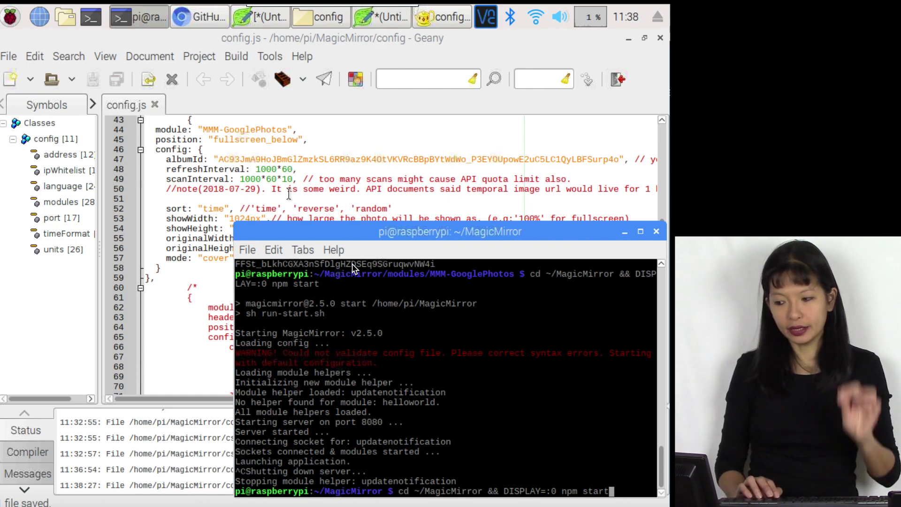
{"action": "key", "text": "Return"}
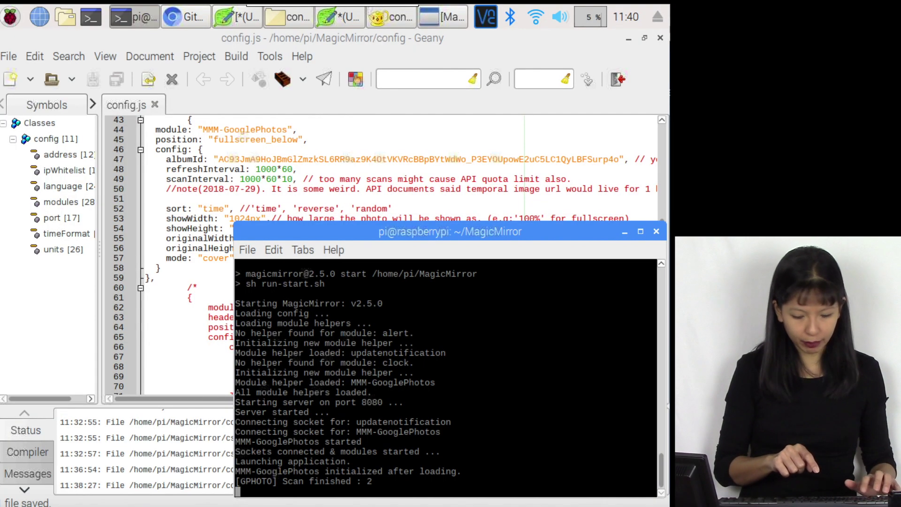
Stop the running MagicMirror process and open main.css and custom.css from the MagicMirror/css folder in Geany.
{"action": "key", "text": "ctrl+c"}
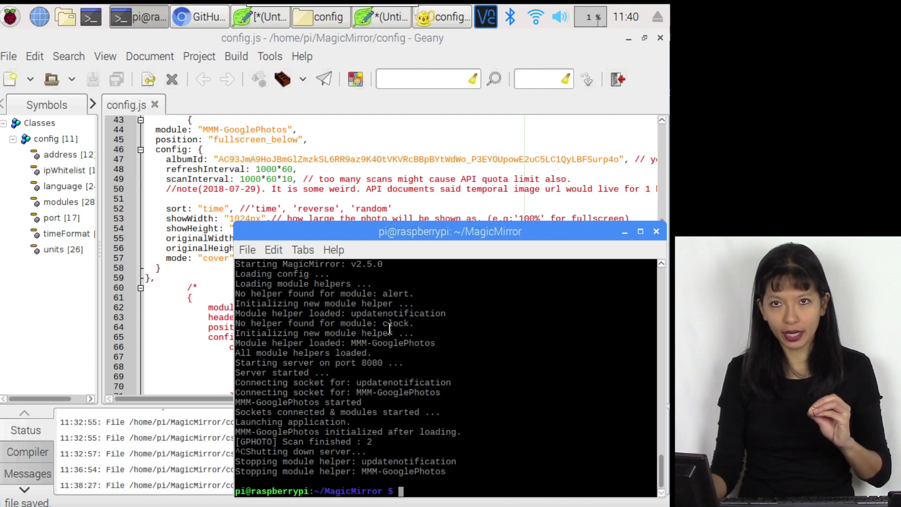
{"action": "left_click", "coordinate": [307, 19]}
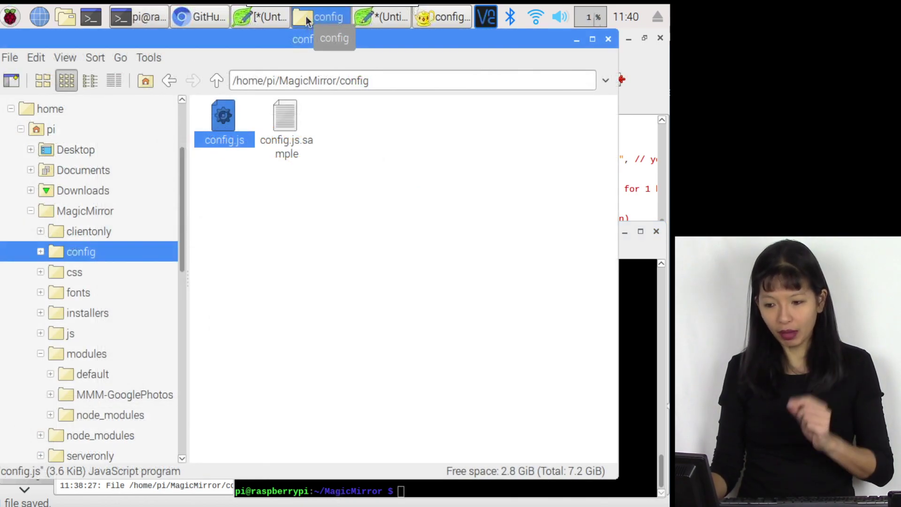
{"action": "left_click", "coordinate": [57, 271]}
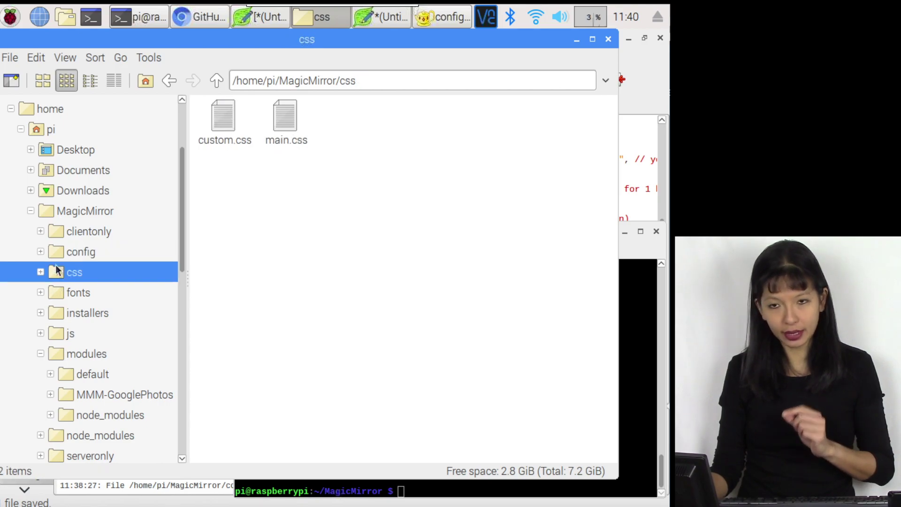
{"action": "right_click", "coordinate": [281, 125]}
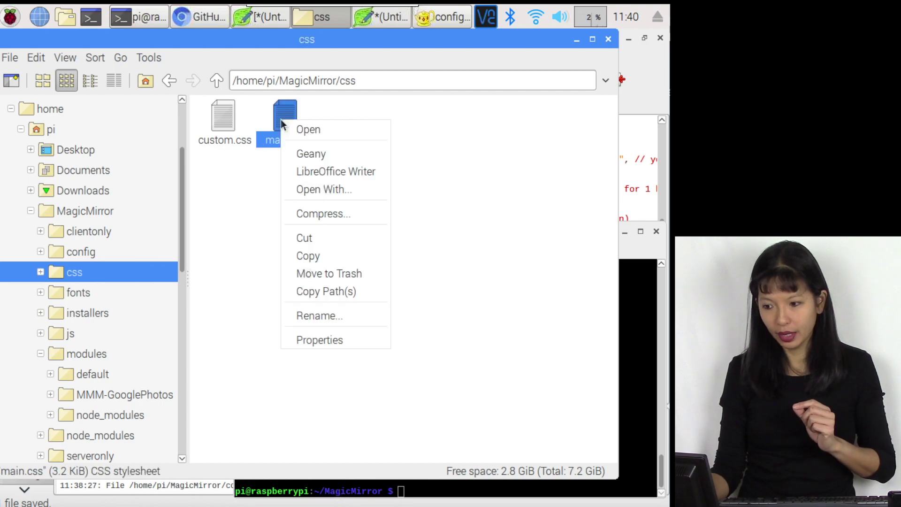
{"action": "left_click", "coordinate": [323, 155]}
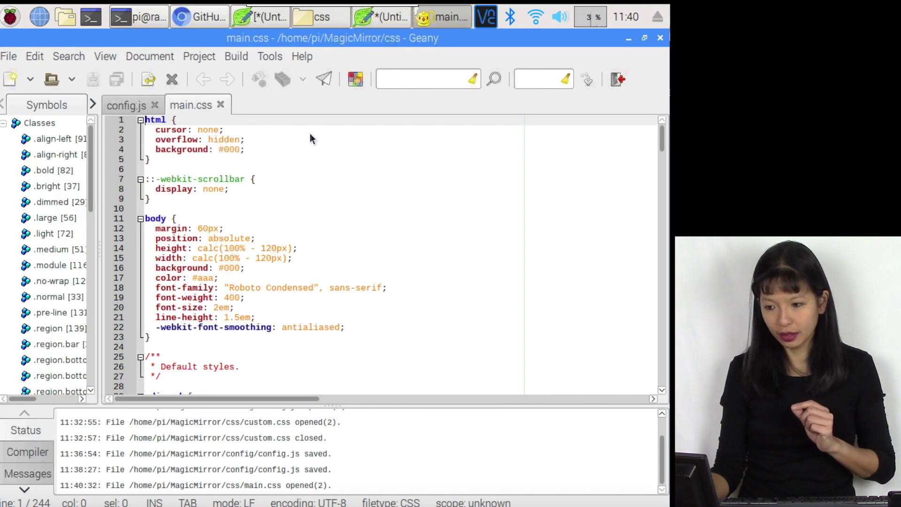
{"action": "left_click", "coordinate": [321, 16]}
{"action": "right_click", "coordinate": [212, 124]}
{"action": "left_click", "coordinate": [249, 160]}
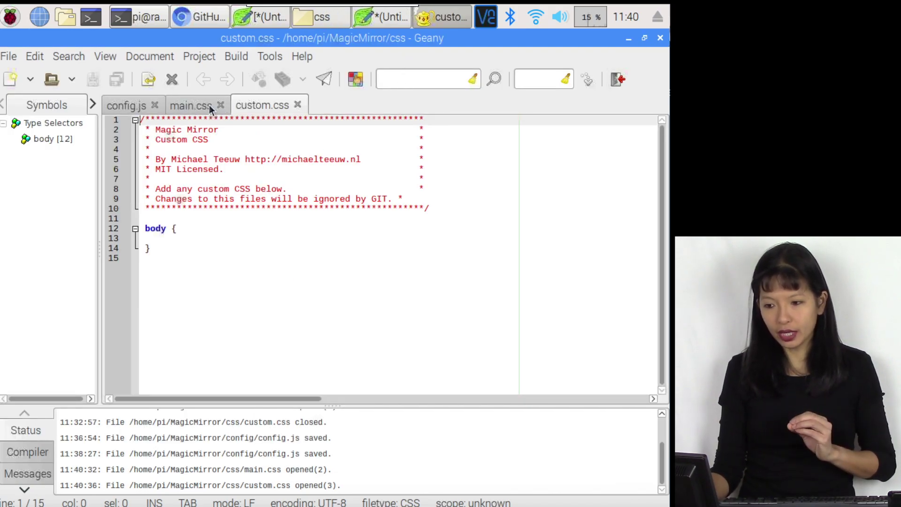
Copy the line color: #aaa; from the body rule in main.css into the empty body rule in custom.css.
{"action": "left_click", "coordinate": [208, 107]}
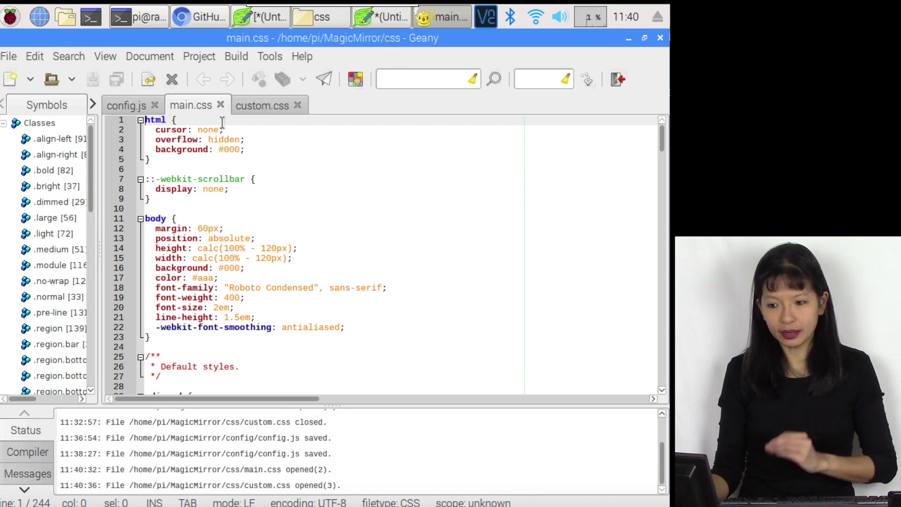
{"action": "left_click", "coordinate": [248, 106]}
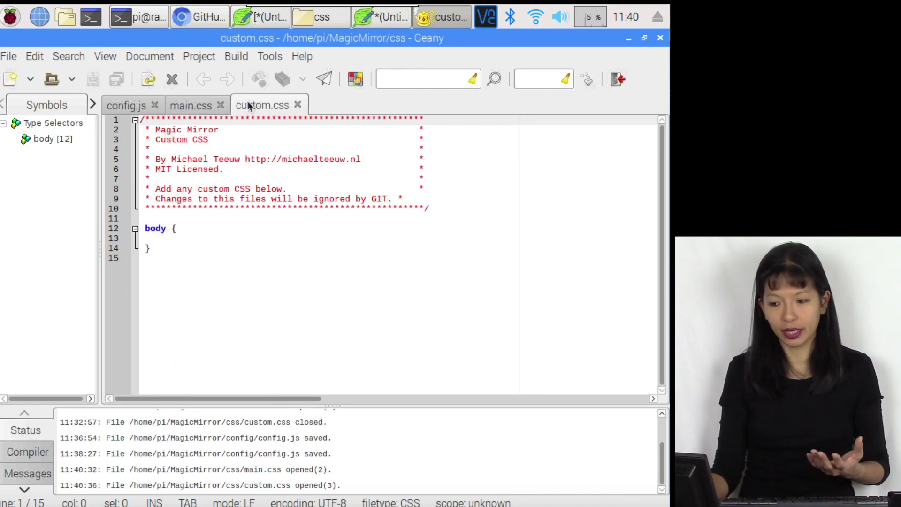
{"action": "left_click", "coordinate": [192, 106]}
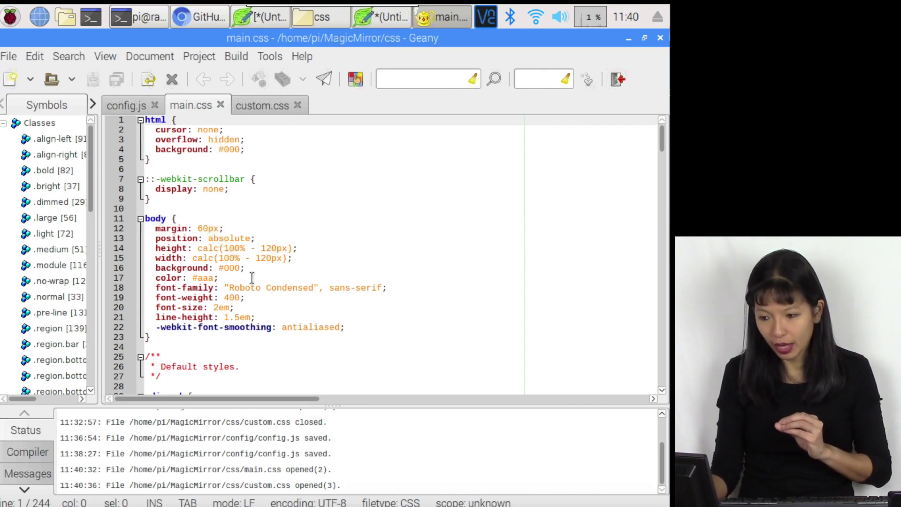
{"action": "left_click_drag", "start_coordinate": [220, 273], "coordinate": [140, 274]}
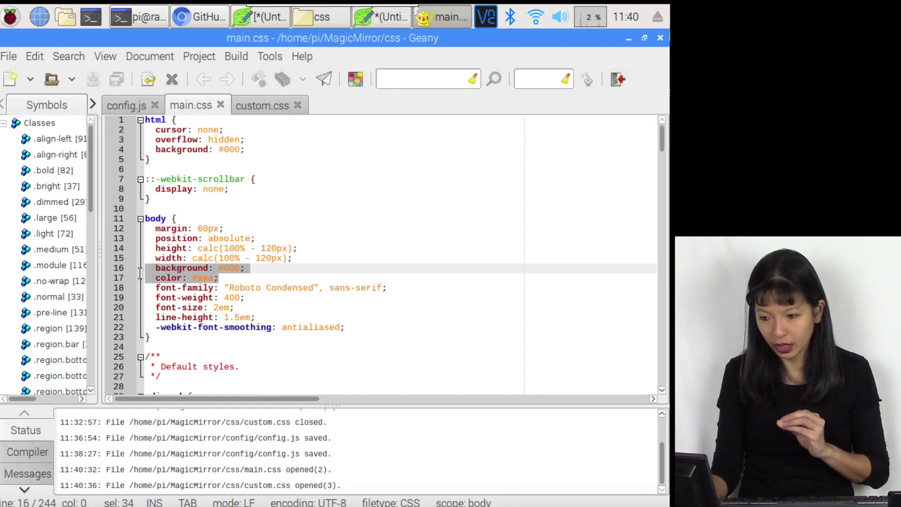
{"action": "right_click", "coordinate": [192, 276]}
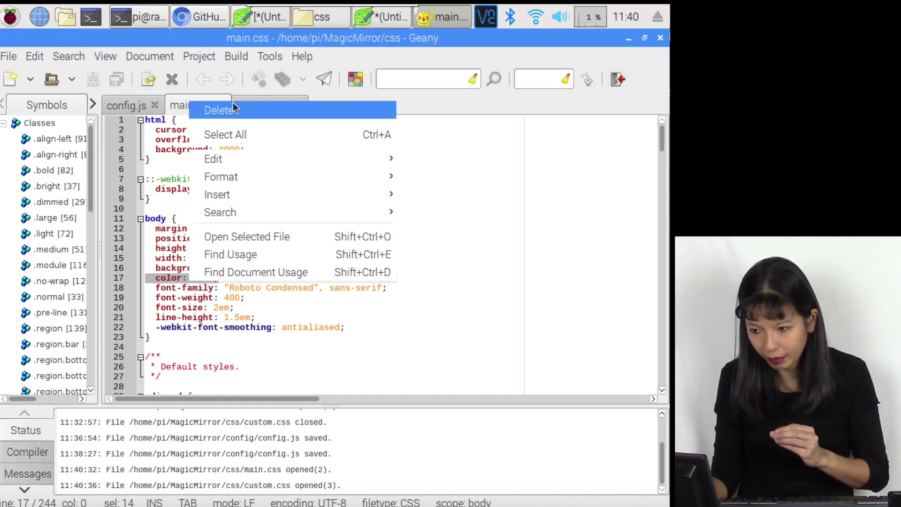
{"action": "left_click", "coordinate": [233, 74]}
{"action": "left_click", "coordinate": [247, 105]}
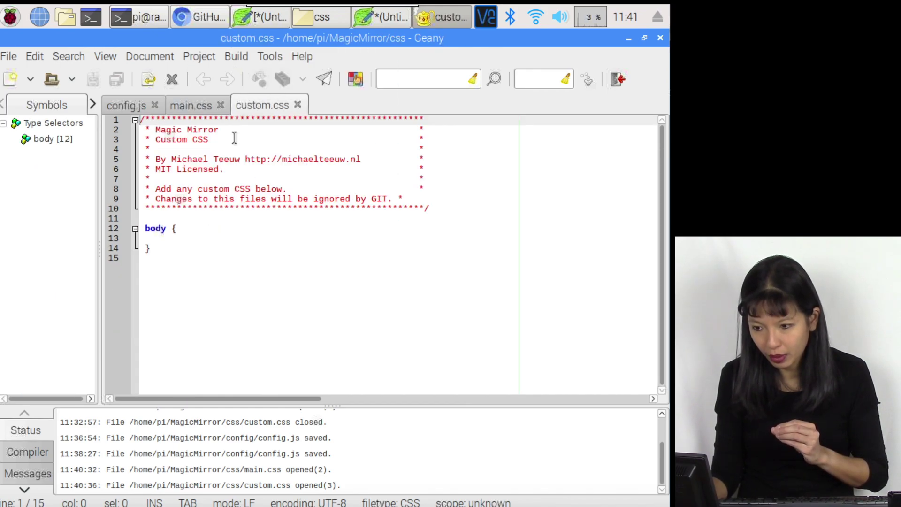
{"action": "left_click", "coordinate": [166, 240]}
{"action": "right_click", "coordinate": [165, 242]}
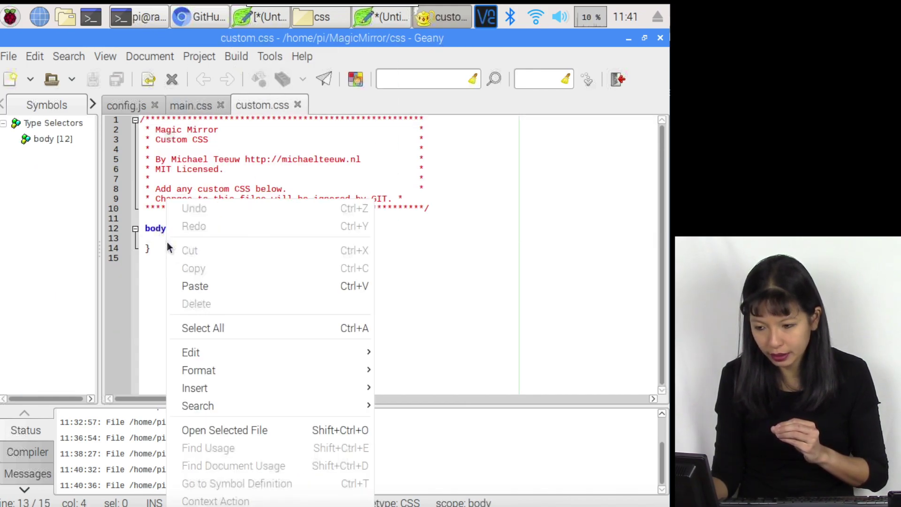
{"action": "left_click", "coordinate": [220, 288]}
{"action": "left_click", "coordinate": [219, 287]}
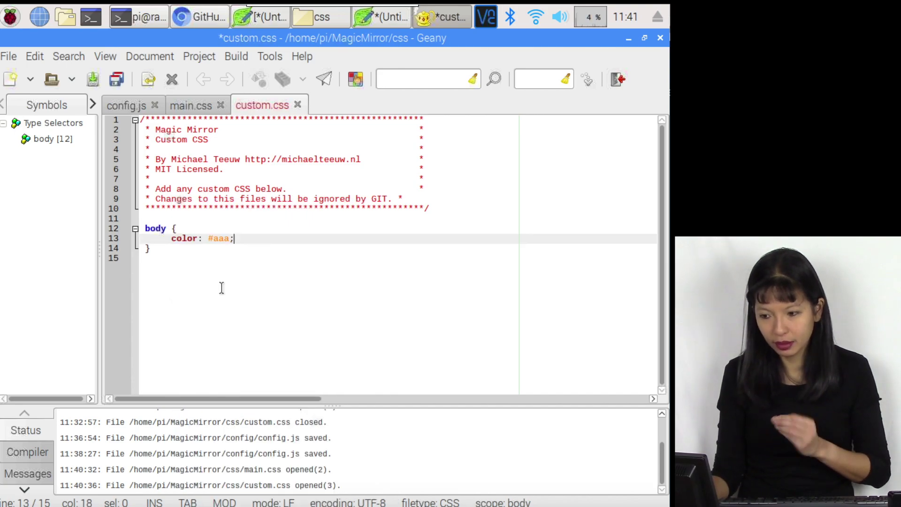
Copy the .dimmed, .normal and .bright colour rules from main.css to a new line below the body rule in custom.css.
{"action": "left_click", "coordinate": [226, 252]}
{"action": "key", "text": "Return"}
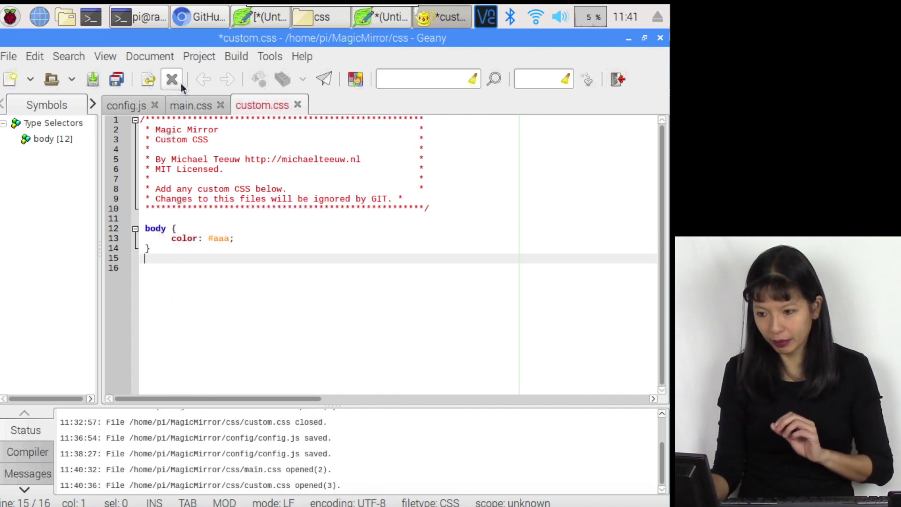
{"action": "left_click", "coordinate": [173, 107]}
{"action": "scroll", "coordinate": [228, 201], "scroll_direction": "down", "scroll_amount": 7}
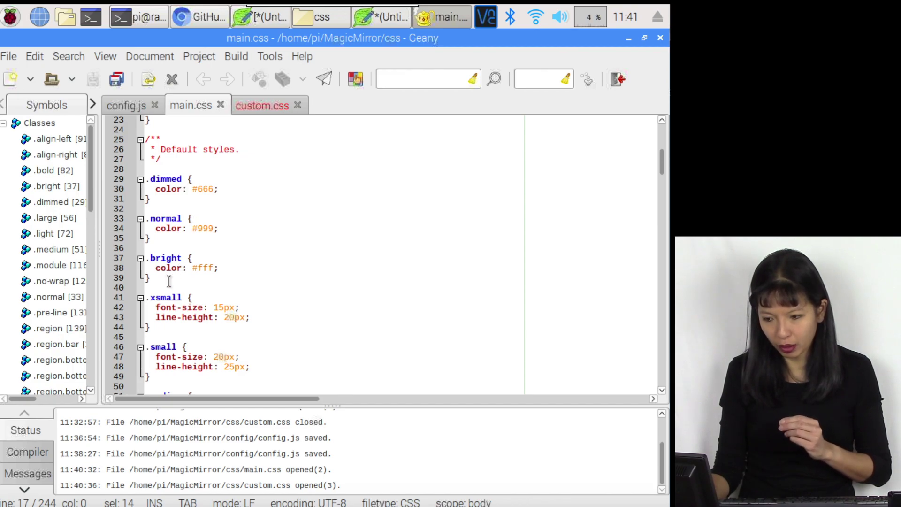
{"action": "left_click_drag", "start_coordinate": [168, 280], "coordinate": [117, 178]}
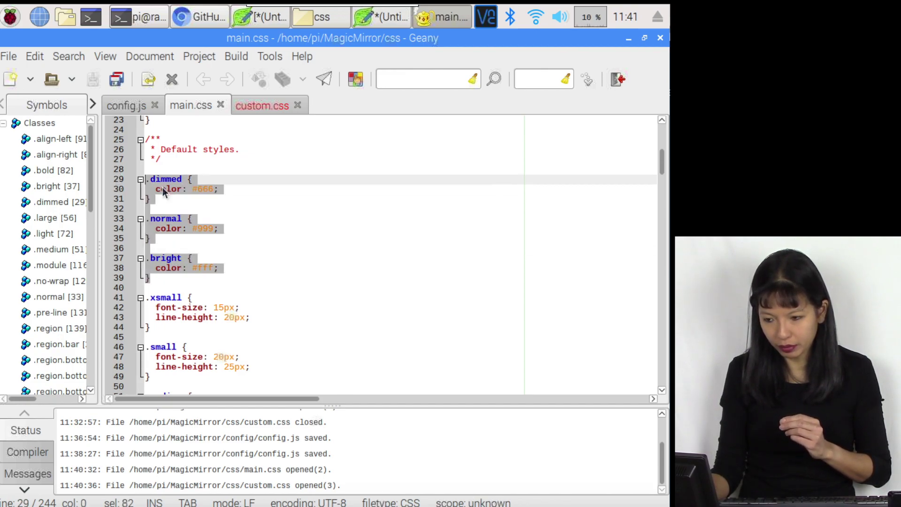
{"action": "right_click", "coordinate": [162, 184]}
{"action": "left_click", "coordinate": [200, 260]}
{"action": "key", "text": "ctrl+Page_Down"}
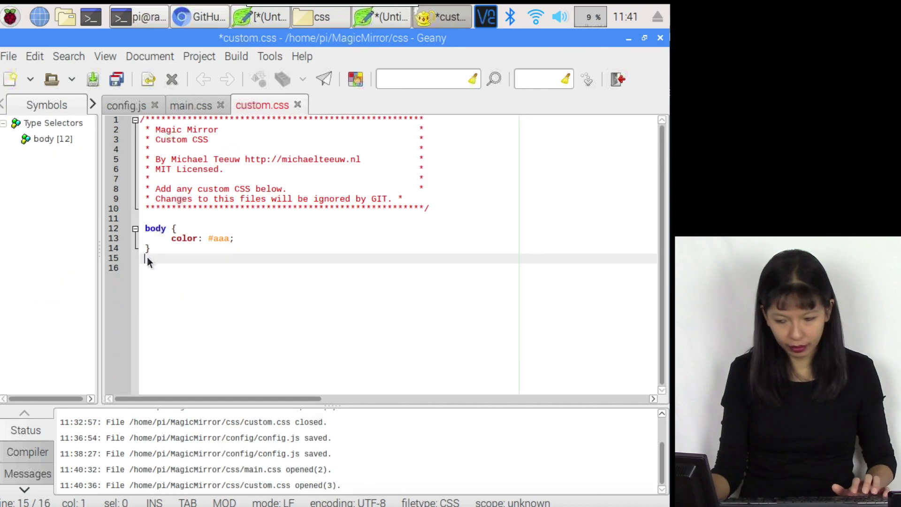
{"action": "left_click", "coordinate": [148, 257]}
{"action": "key", "text": "ctrl+v"}
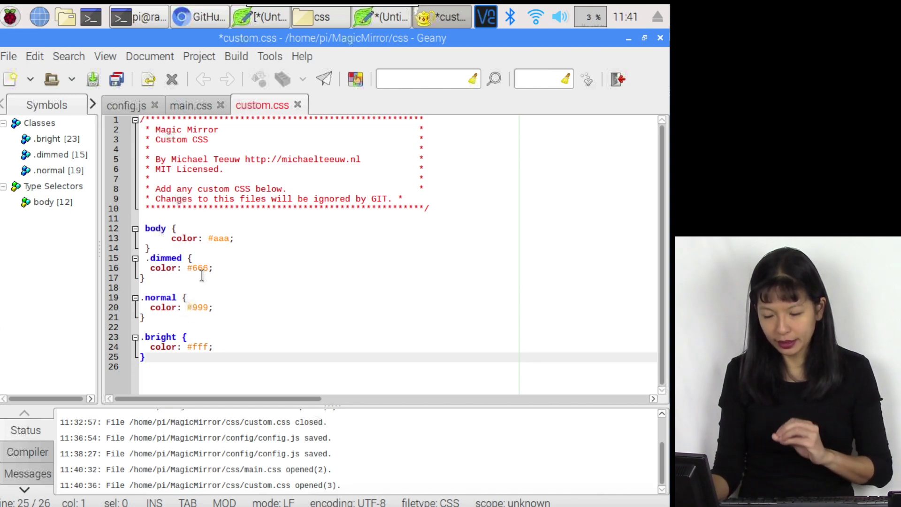
Set the color of the body, .dimmed, .normal and .bright rules to #000 and save custom.css.
{"action": "double_click", "coordinate": [221, 235]}
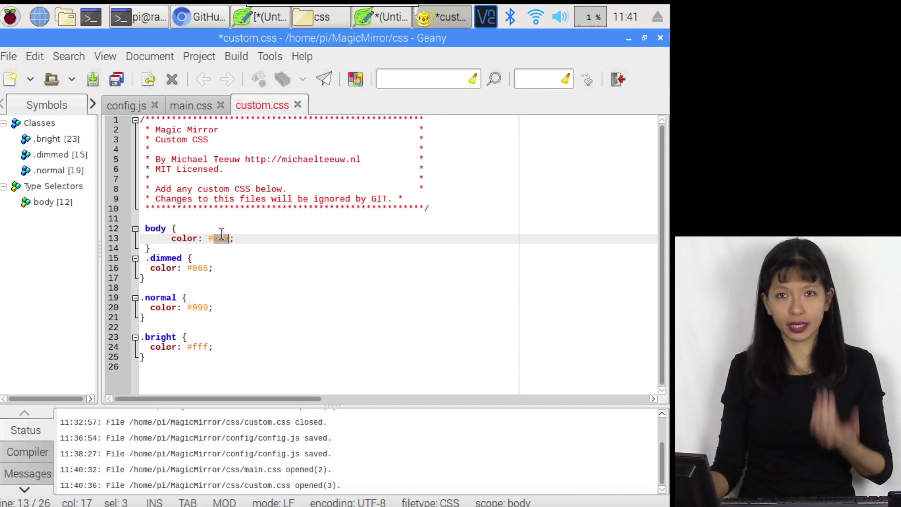
{"action": "type", "text": "000"}
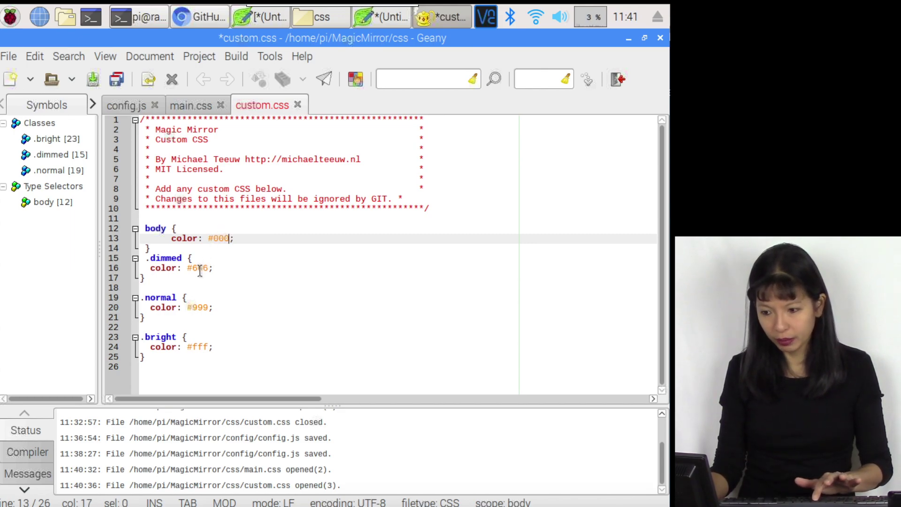
{"action": "double_click", "coordinate": [200, 271]}
{"action": "type", "text": "000"}
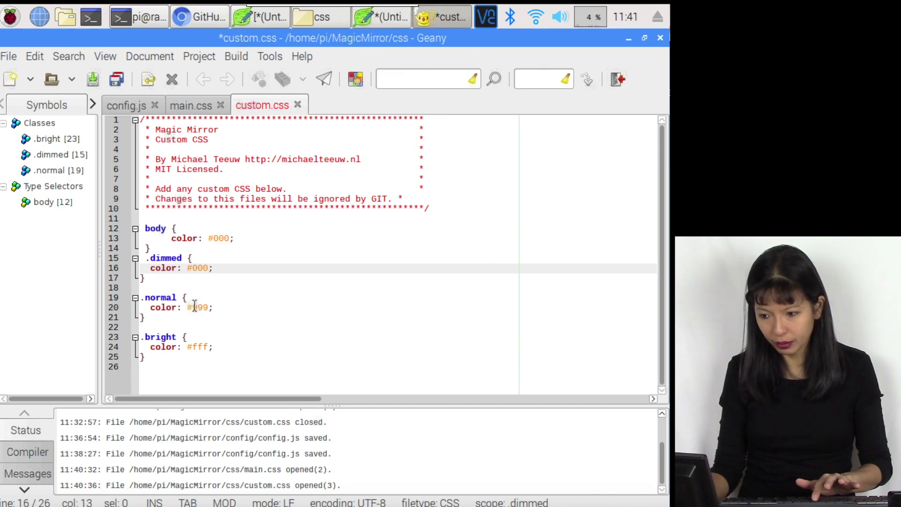
{"action": "double_click", "coordinate": [194, 306]}
{"action": "type", "text": "000"}
{"action": "double_click", "coordinate": [201, 347]}
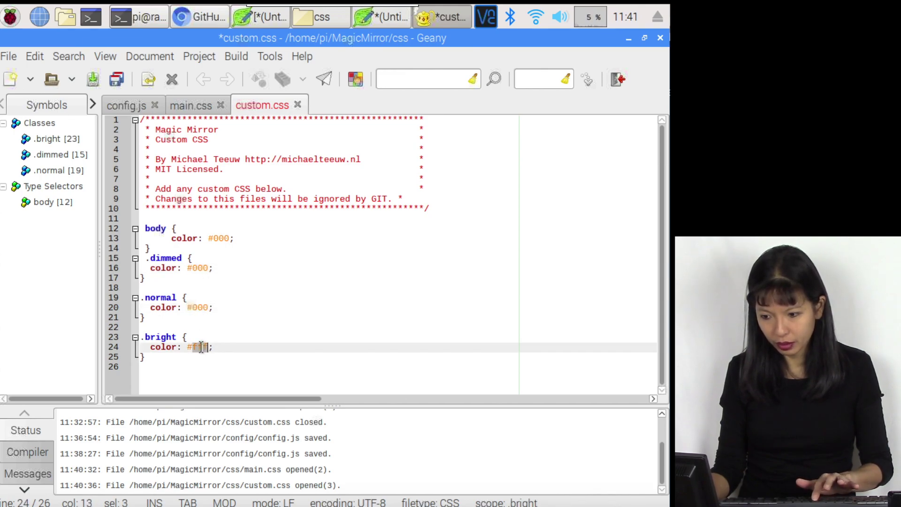
{"action": "type", "text": "000"}
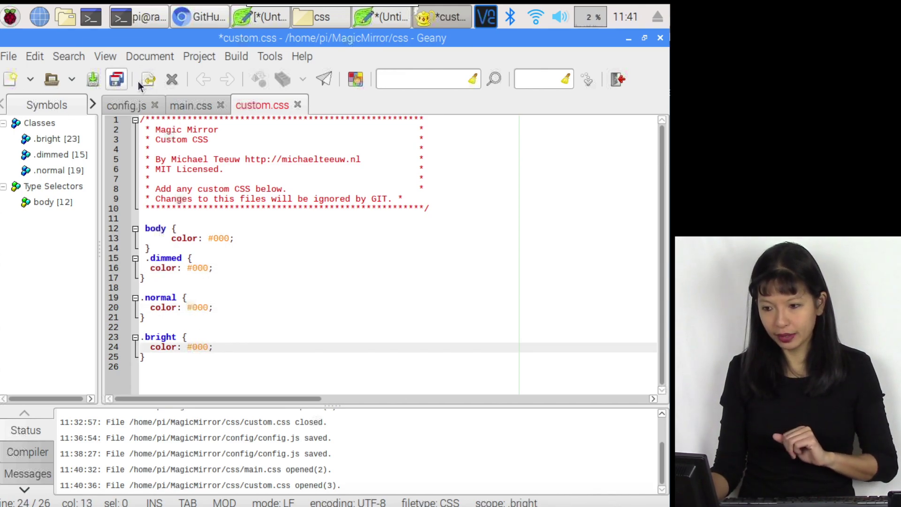
{"action": "left_click", "coordinate": [116, 80]}
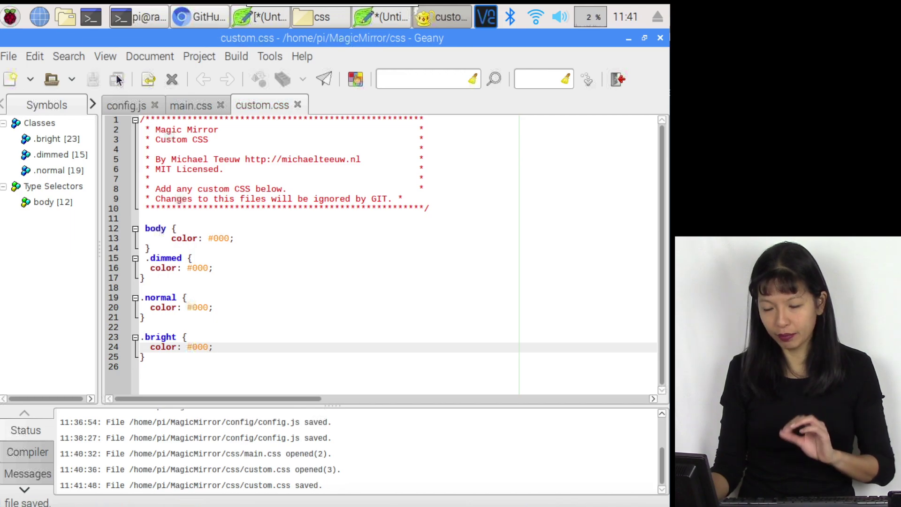
Test the text colours by running cd ~/MagicMirror && DISPLAY=:0 npm start in the terminal, and stop MagicMirror after viewing.
{"action": "left_click", "coordinate": [133, 18]}
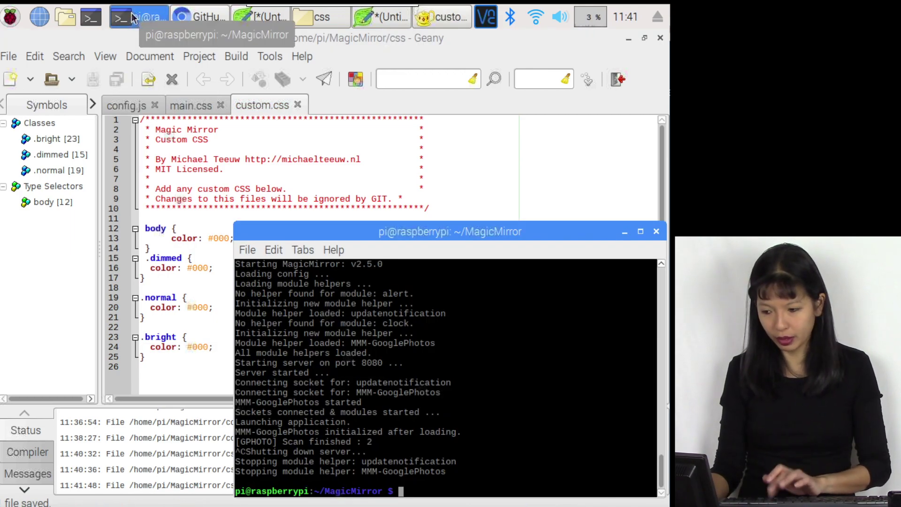
{"action": "key", "text": "Up"}
{"action": "key", "text": "Return"}
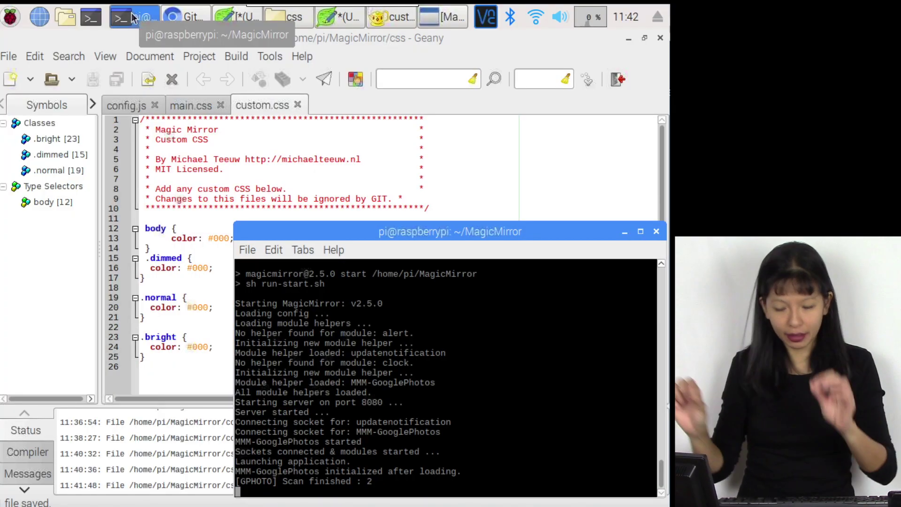
{"action": "key", "text": "ctrl+c"}
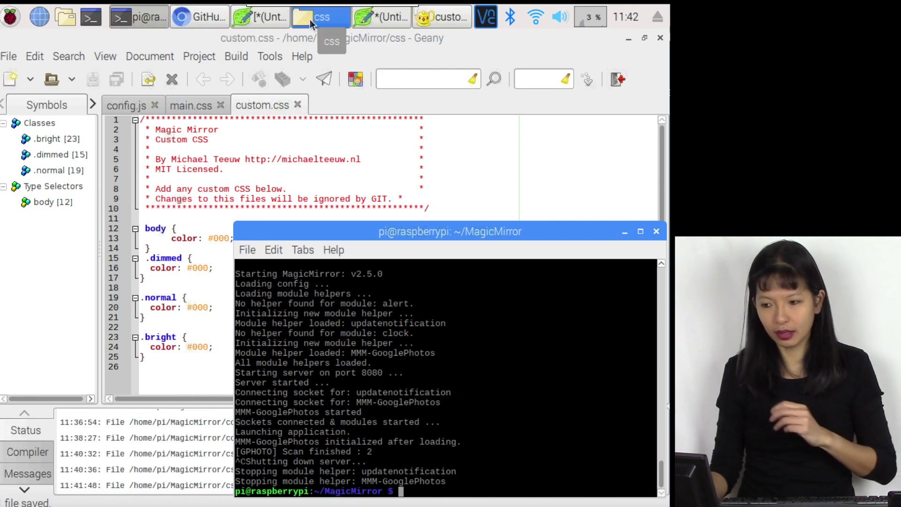
Copy the .module.clock rule with its translucent background, 8px border-radius and 8px padding from the untitled text note to the end of custom.css.
{"action": "left_click", "coordinate": [199, 19]}
{"action": "left_click", "coordinate": [260, 17]}
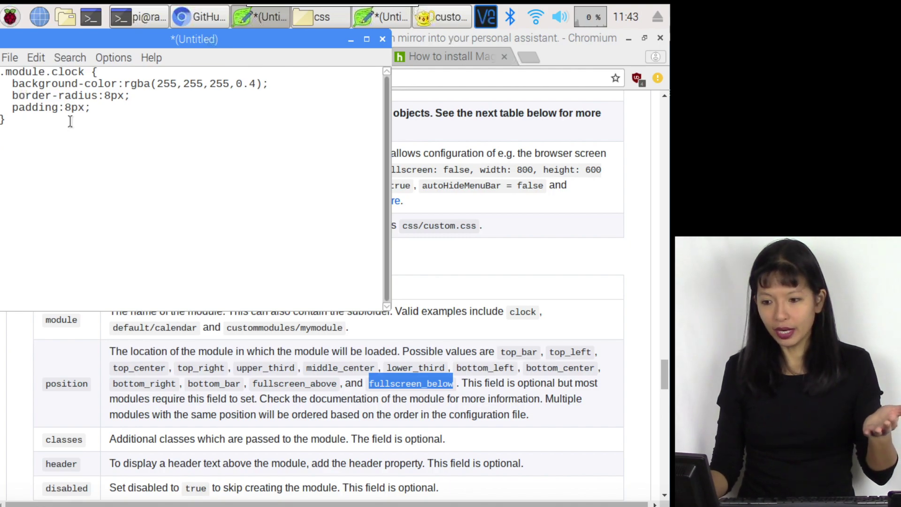
{"action": "left_click", "coordinate": [22, 118]}
{"action": "left_click_drag", "start_coordinate": [21, 117], "coordinate": [2, 71]}
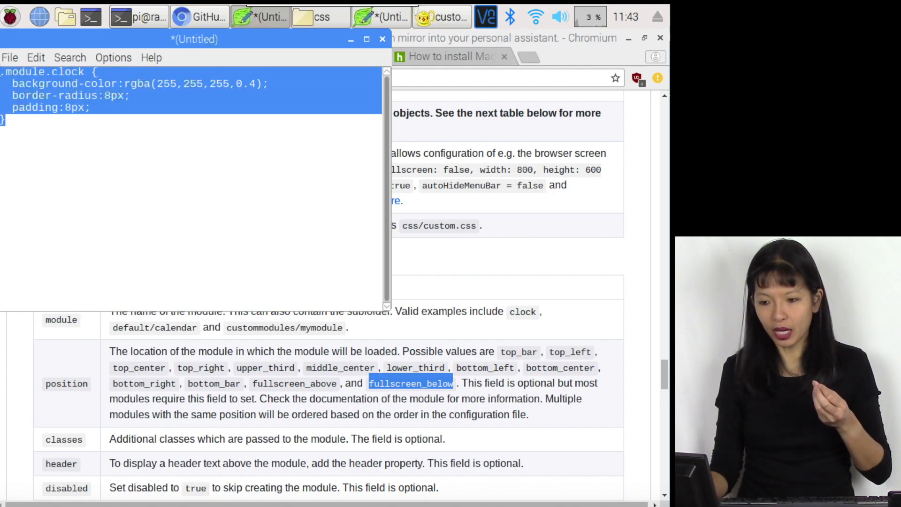
{"action": "right_click", "coordinate": [14, 81]}
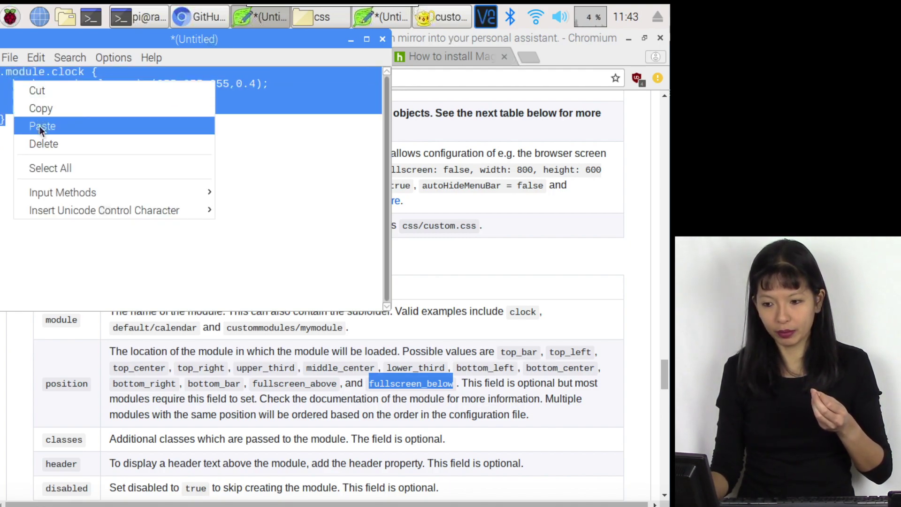
{"action": "left_click", "coordinate": [44, 113]}
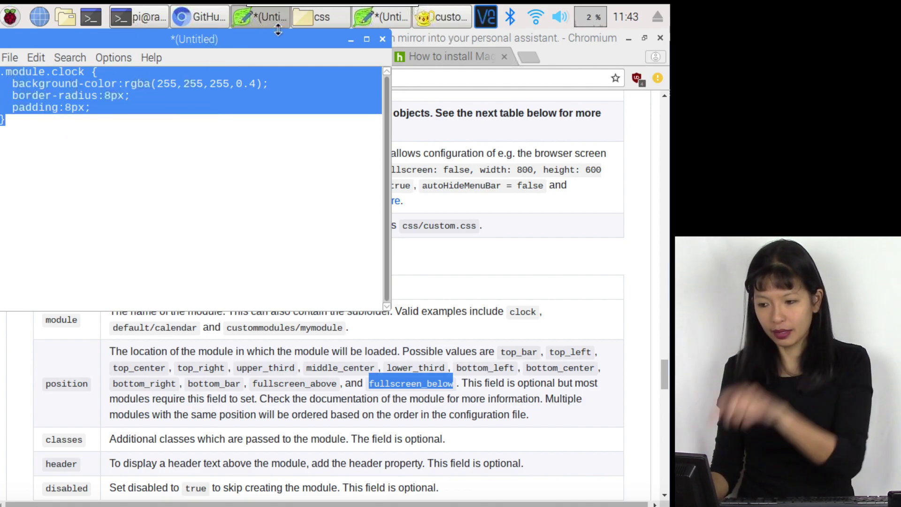
{"action": "left_click", "coordinate": [433, 21]}
{"action": "left_click", "coordinate": [162, 365]}
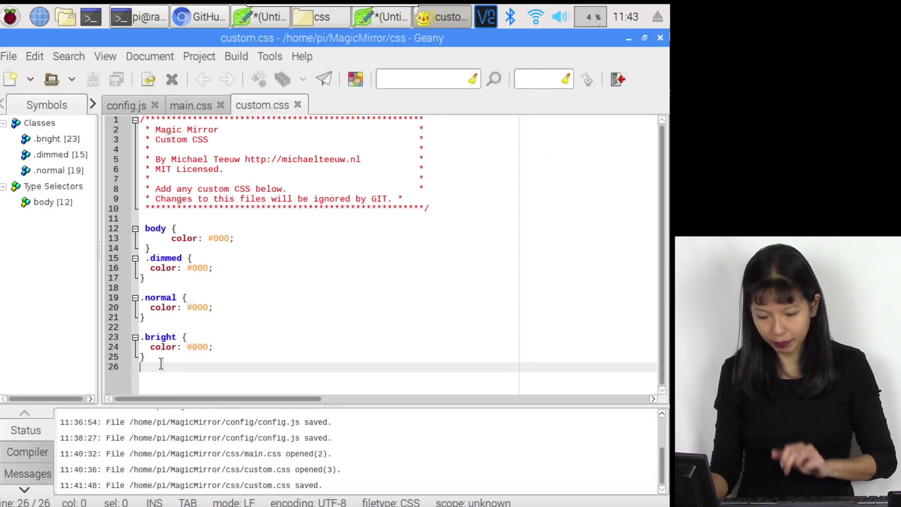
{"action": "key", "text": "ctrl+v"}
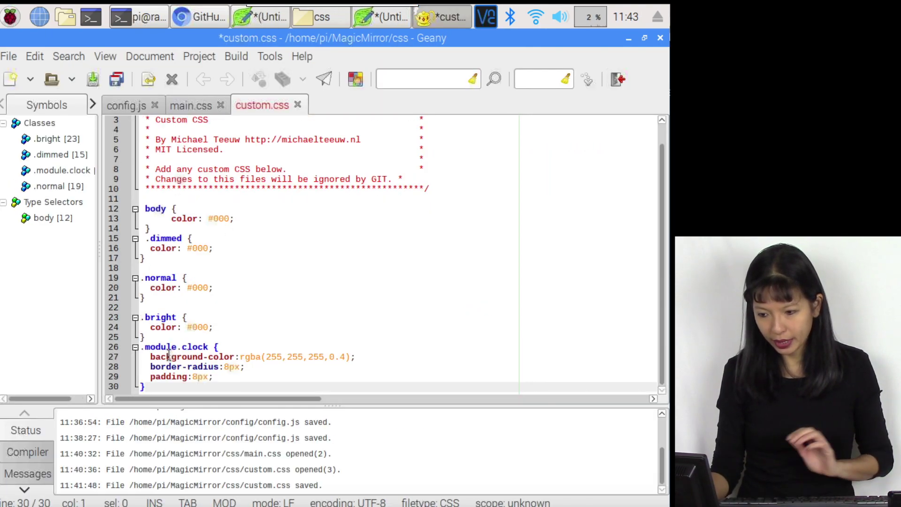
Set the alpha of the .module.clock background-color to 0.5, giving rgba(255,255,255,0.5), and save custom.css.
{"action": "left_click", "coordinate": [187, 347]}
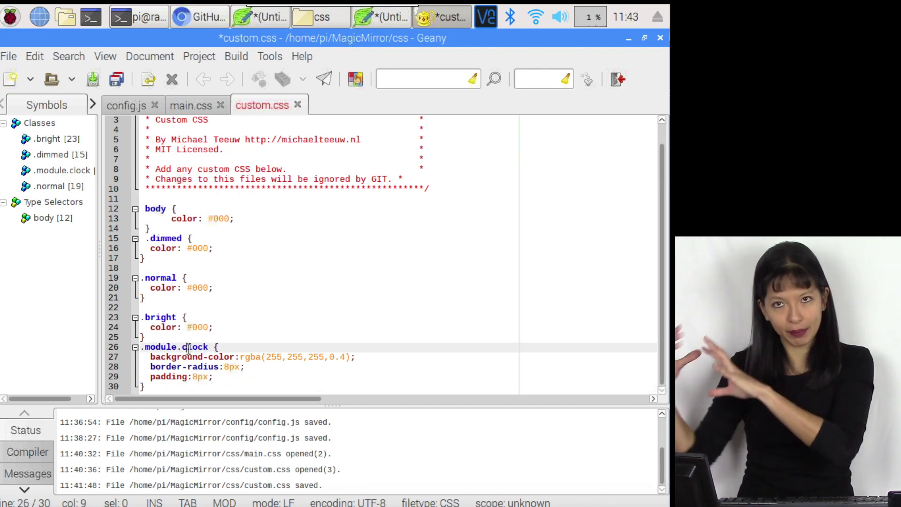
{"action": "left_click", "coordinate": [278, 362]}
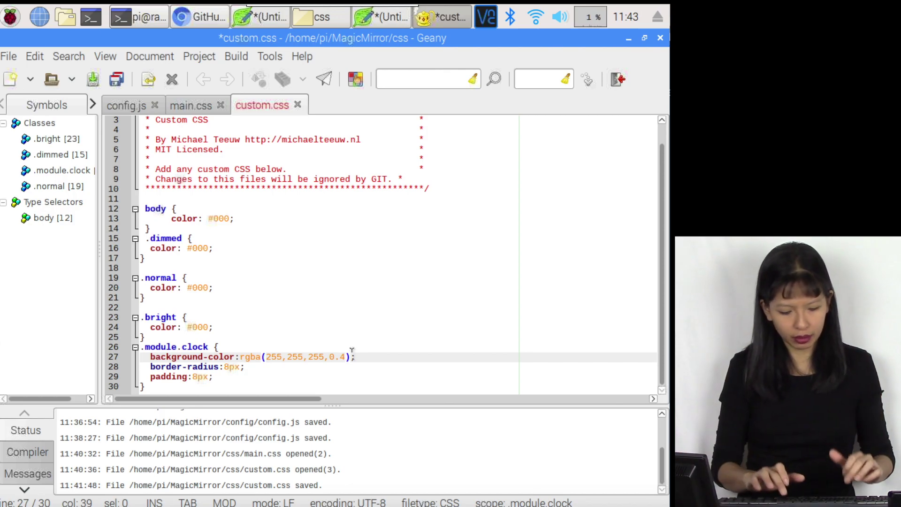
{"action": "type", "text": "5"}
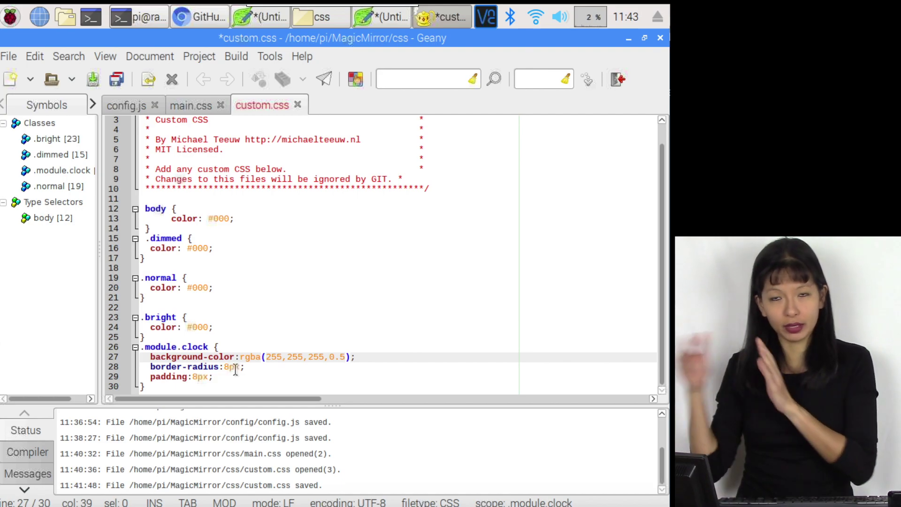
{"action": "left_click", "coordinate": [116, 89]}
Restart MagicMirror from the terminal by rerunning cd ~/MagicMirror && DISPLAY=:0 npm start.
{"action": "left_click", "coordinate": [129, 19]}
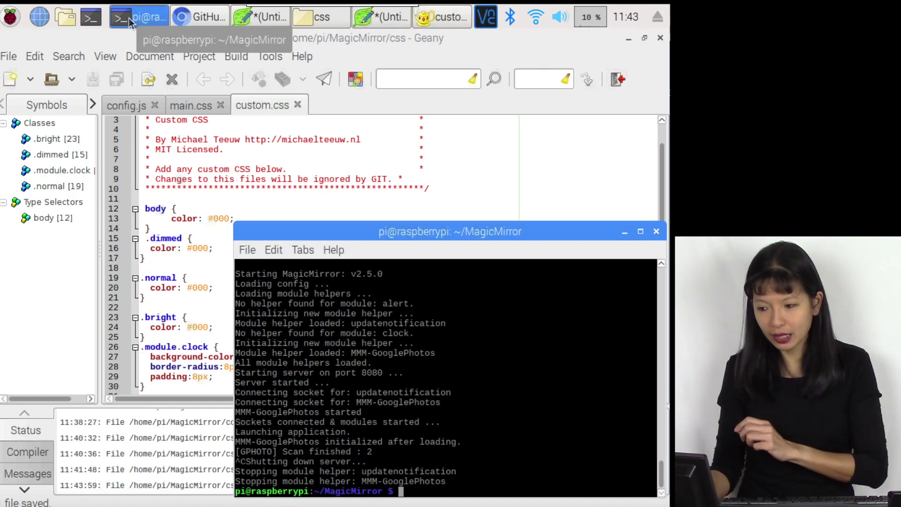
{"action": "key", "text": "Up"}
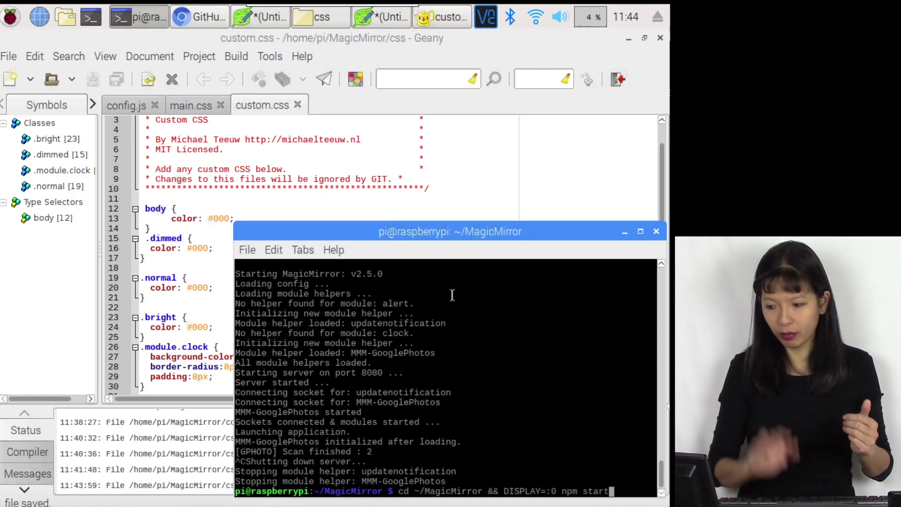
{"action": "key", "text": "Return"}
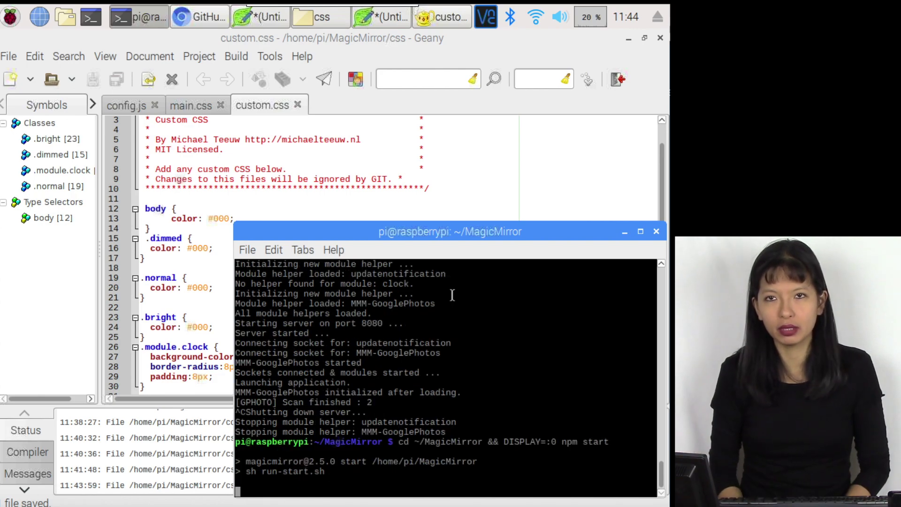